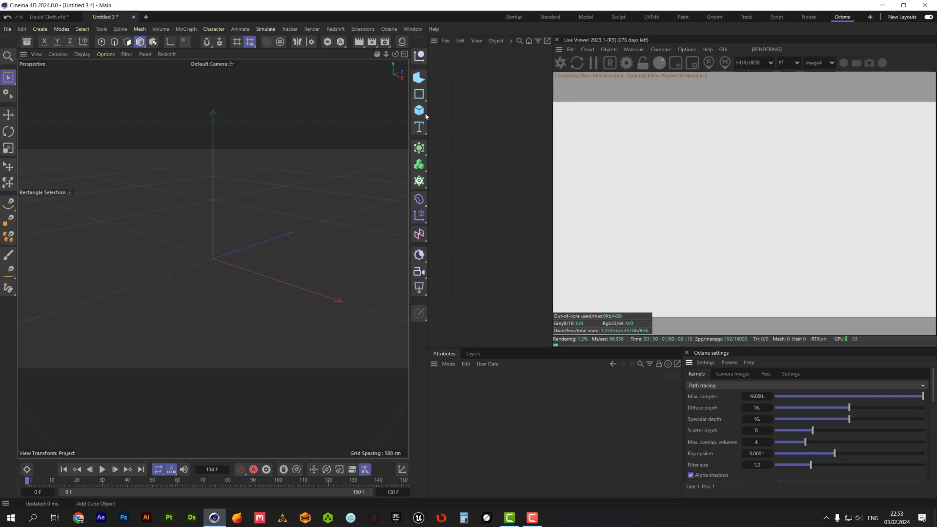
# Add a cube and set its size to 500 cm in X, 60 cm in Y and 500 cm in Z.
pyautogui.click(419, 110)
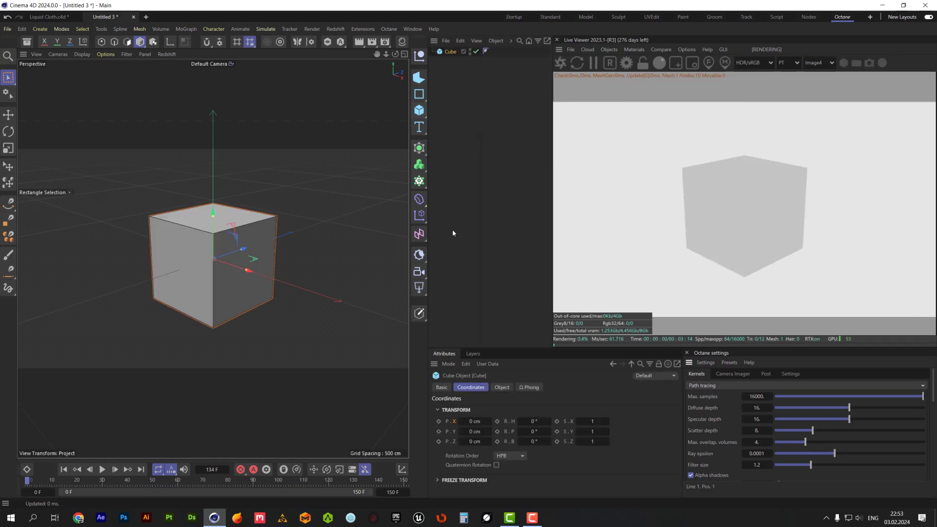
pyautogui.click(506, 388)
pyautogui.click(501, 409)
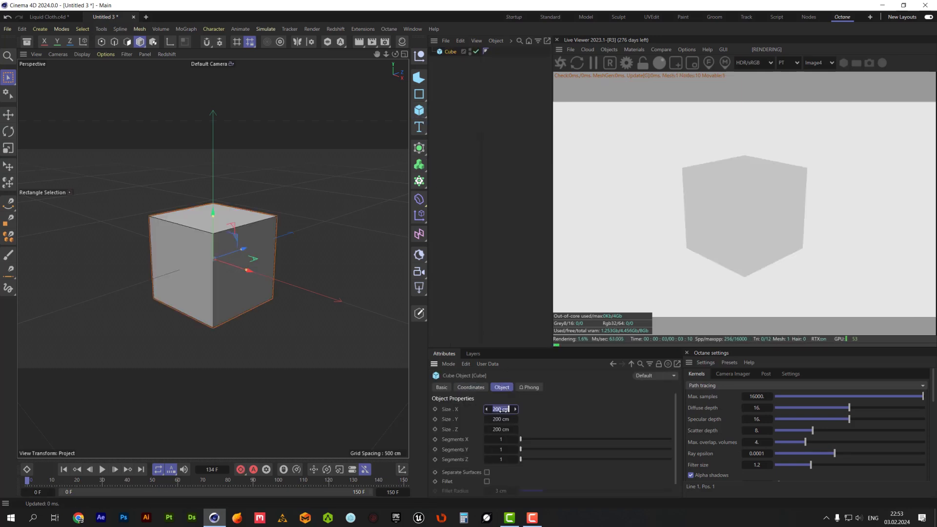
pyautogui.write('500')
pyautogui.click(502, 419)
pyautogui.write('60')
pyautogui.click(501, 430)
pyautogui.write('500')
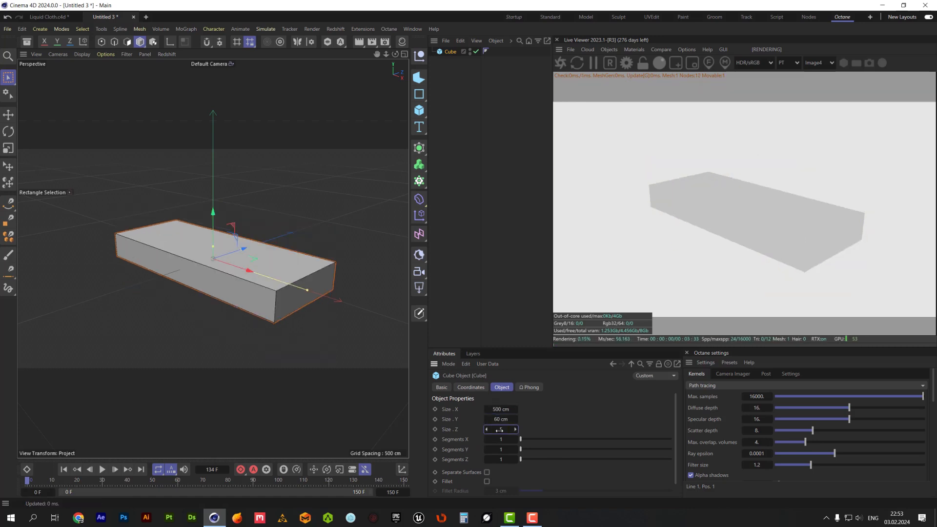
# Subdivide the box into 100 X, 11 Y and 100 Z segments and enable Fillet on its edges.
pyautogui.click(496, 439)
pyautogui.write('100')
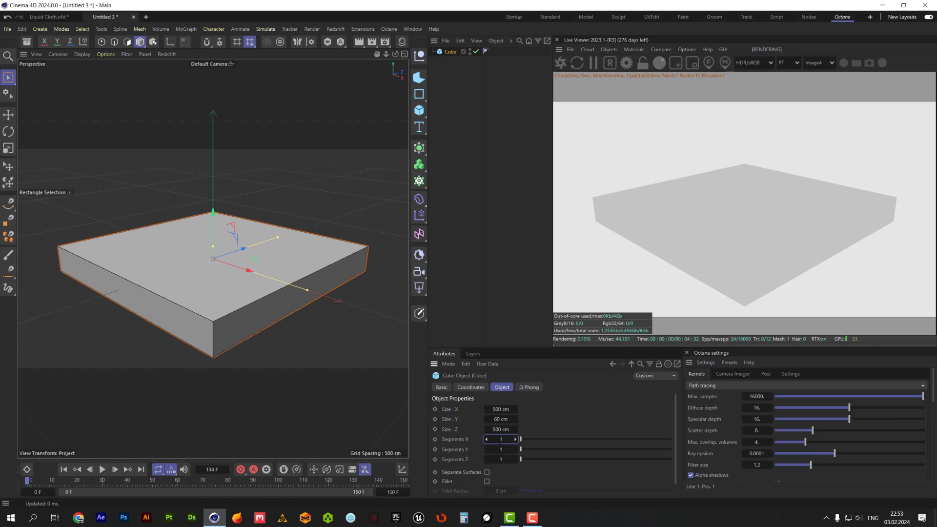
pyautogui.click(499, 448)
pyautogui.write('11')
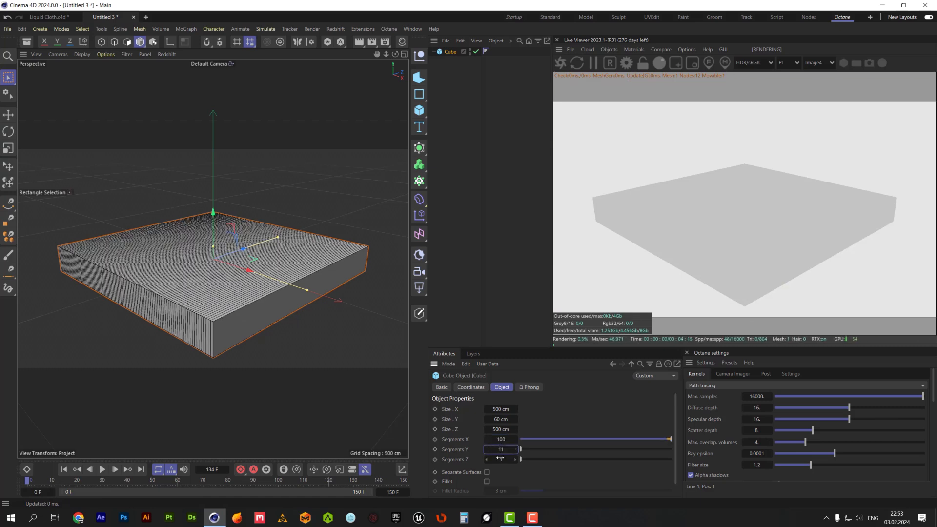
pyautogui.click(500, 459)
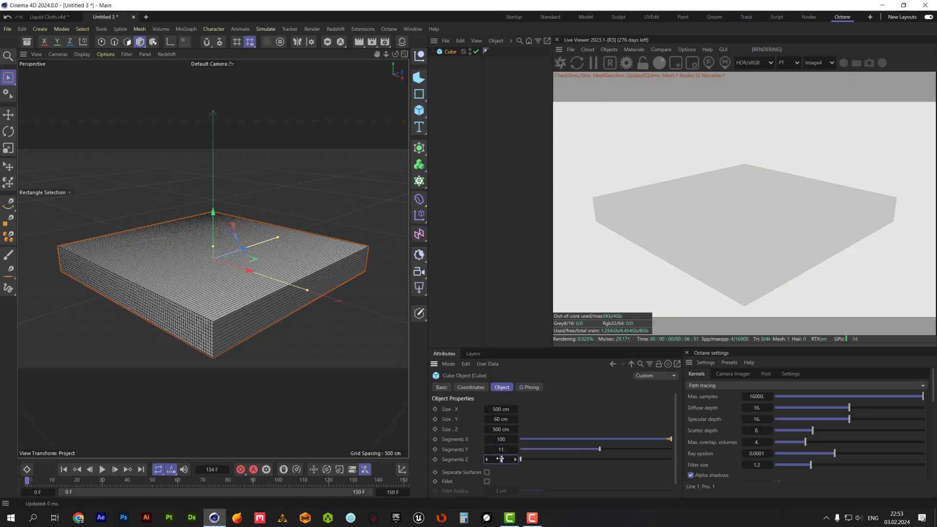
pyautogui.write('100')
pyautogui.click(487, 482)
pyautogui.scroll(-1, 488, 483)
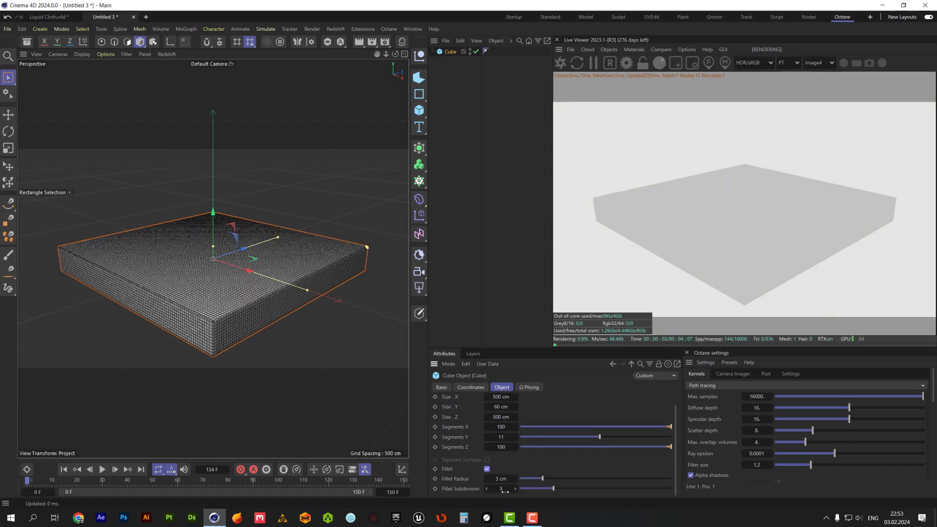
pyautogui.scroll(6, 217, 289)
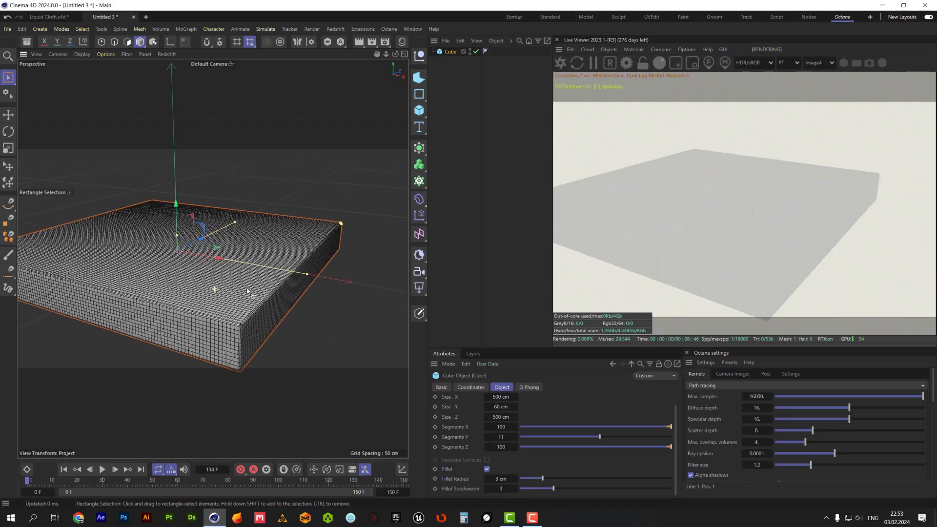
pyautogui.keyDown('alt'); pyautogui.moveTo(247, 292); pyautogui.dragTo(327, 282); pyautogui.keyUp('alt')
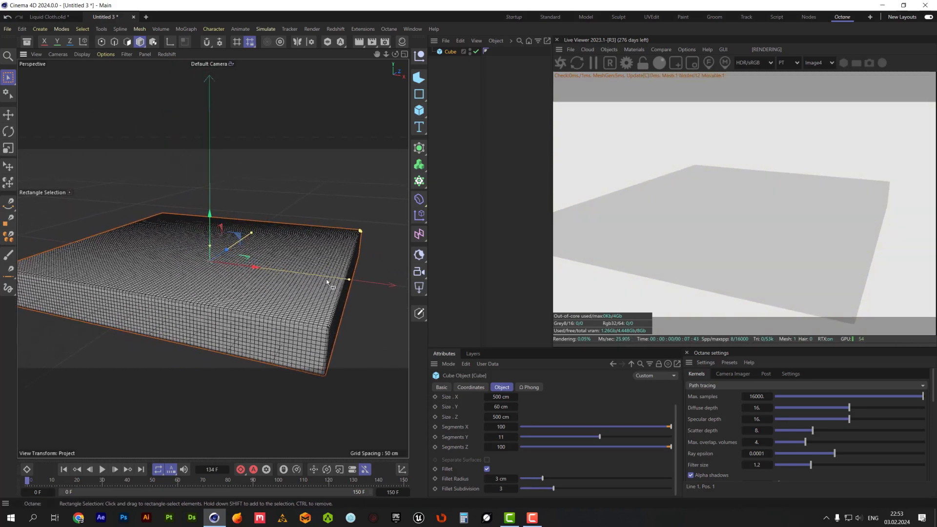
# Convert the box into an editable polygon object and rename it cloth.
pyautogui.press('c')
pyautogui.doubleClick(451, 51)
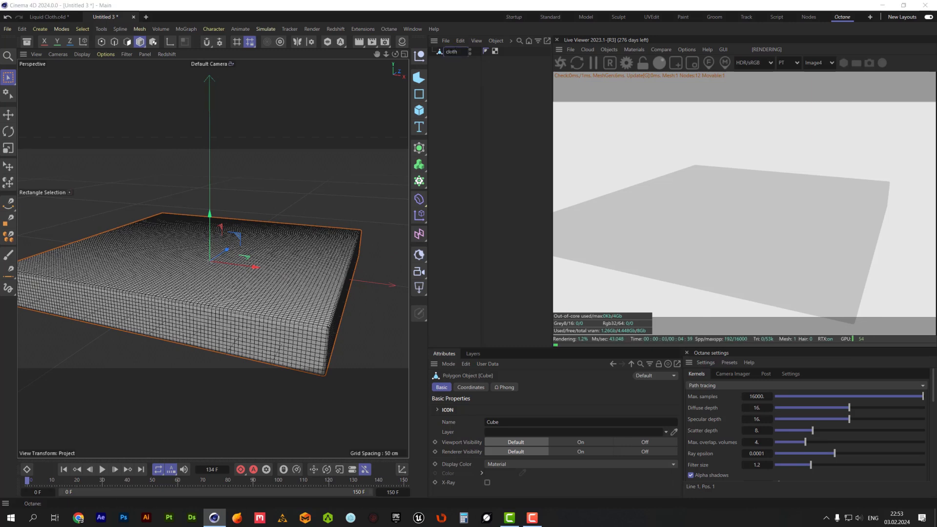
# Add a sphere with 60 segments and rename it collider.
pyautogui.click(419, 110)
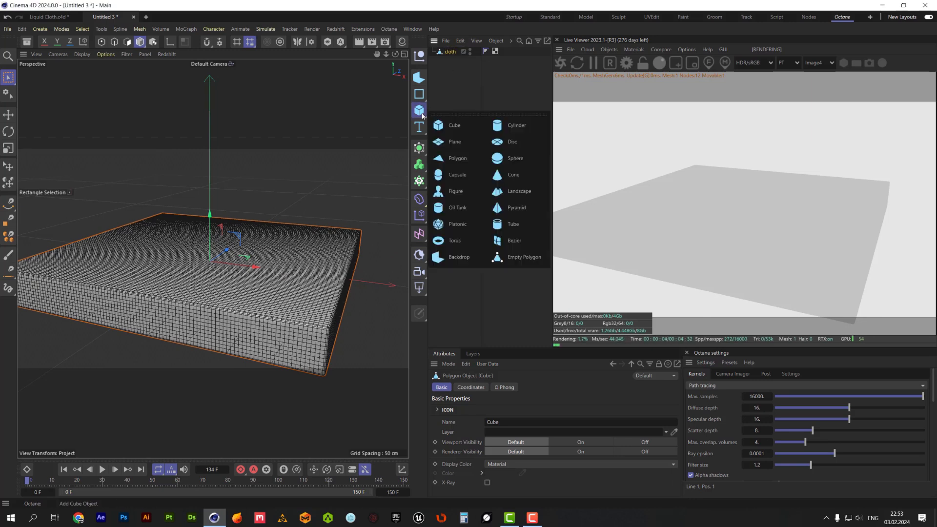
pyautogui.click(510, 159)
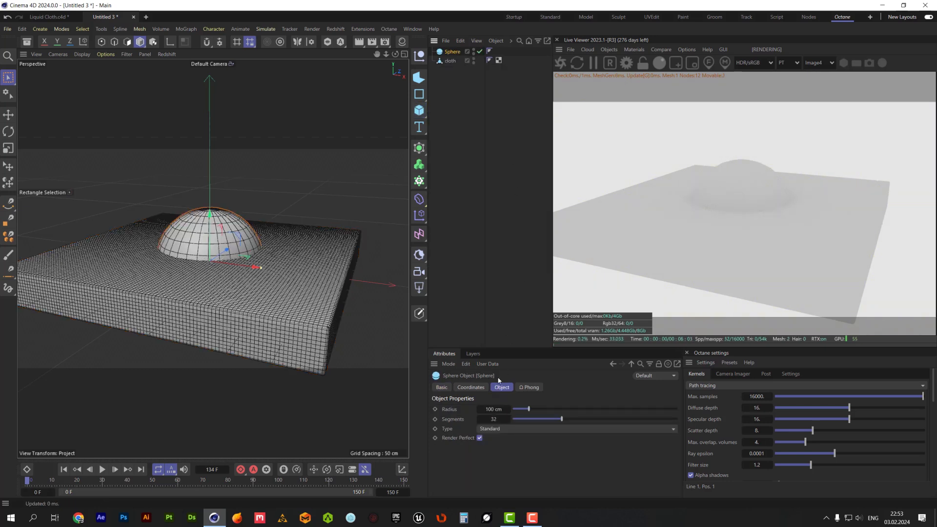
pyautogui.click(493, 418)
pyautogui.write('60')
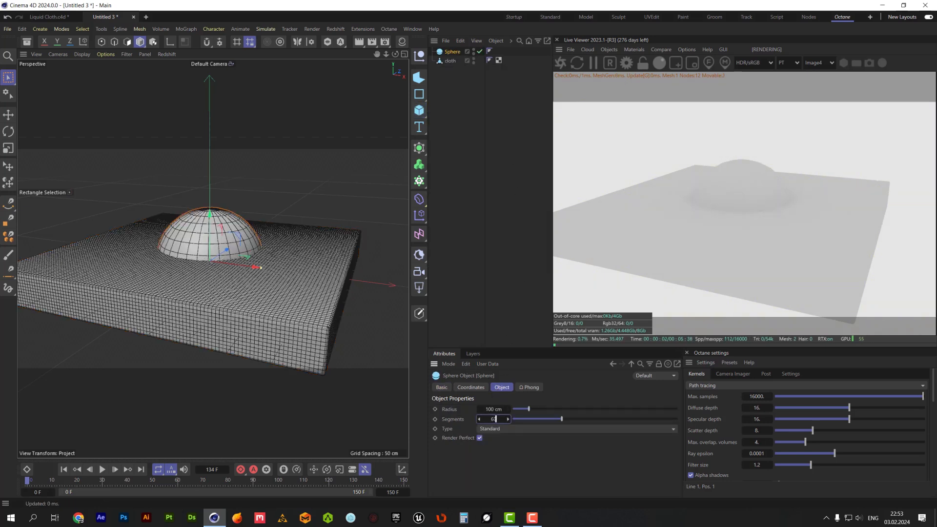
pyautogui.doubleClick(452, 51)
pyautogui.write('collider')
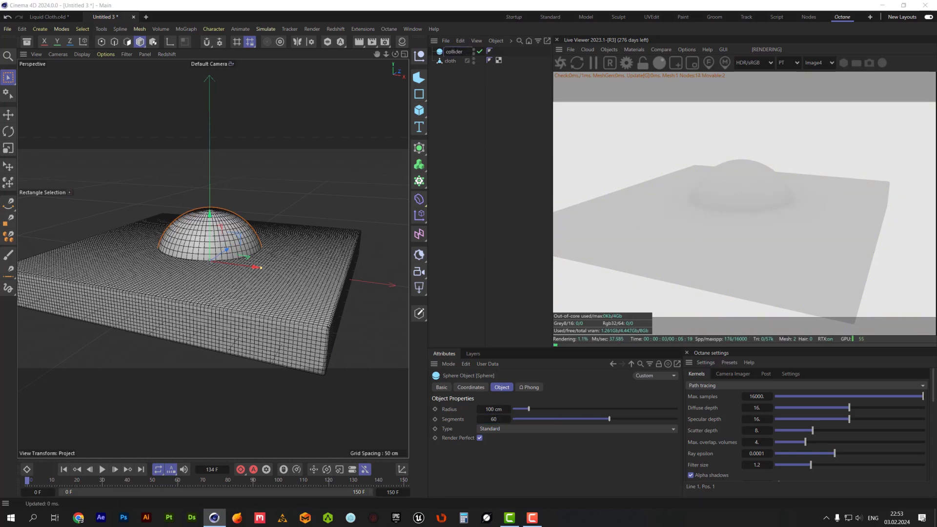
# Add an Octane camera to the scene and look through it in the viewport.
pyautogui.click(610, 50)
pyautogui.click(627, 62)
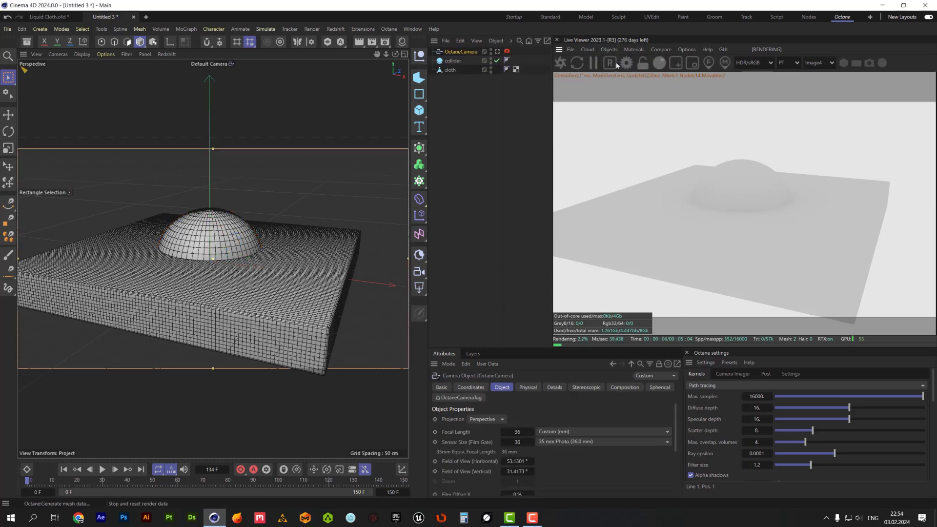
pyautogui.click(497, 52)
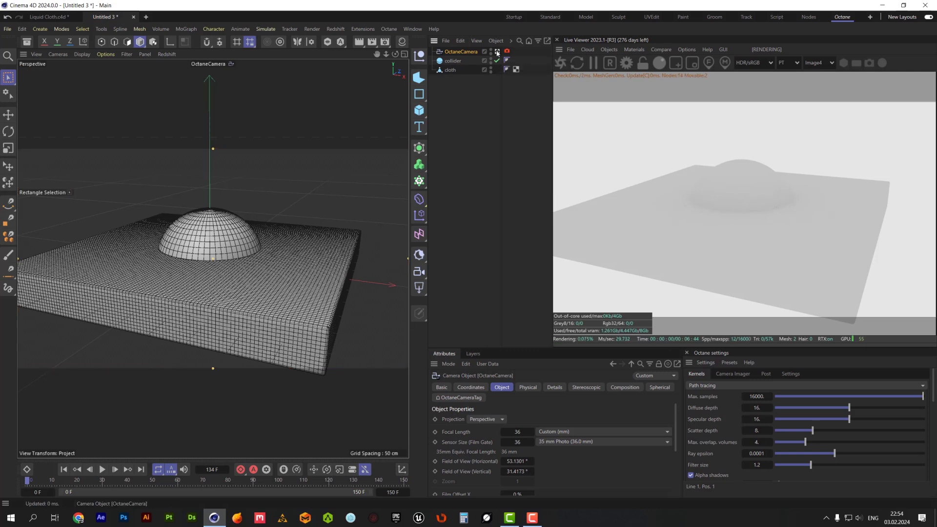
# Aim the camera straight down at the cloth: position X 0, Y 1000, Z 0 cm and rotation H 0°, P -90°.
pyautogui.click(480, 387)
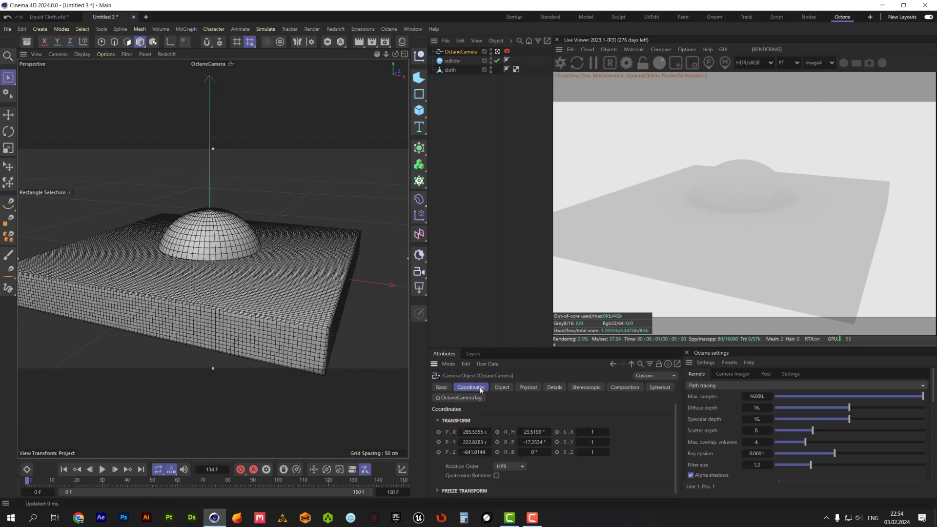
pyautogui.rightClick(548, 432)
pyautogui.doubleClick(539, 442)
pyautogui.write('-90')
pyautogui.rightClick(490, 433)
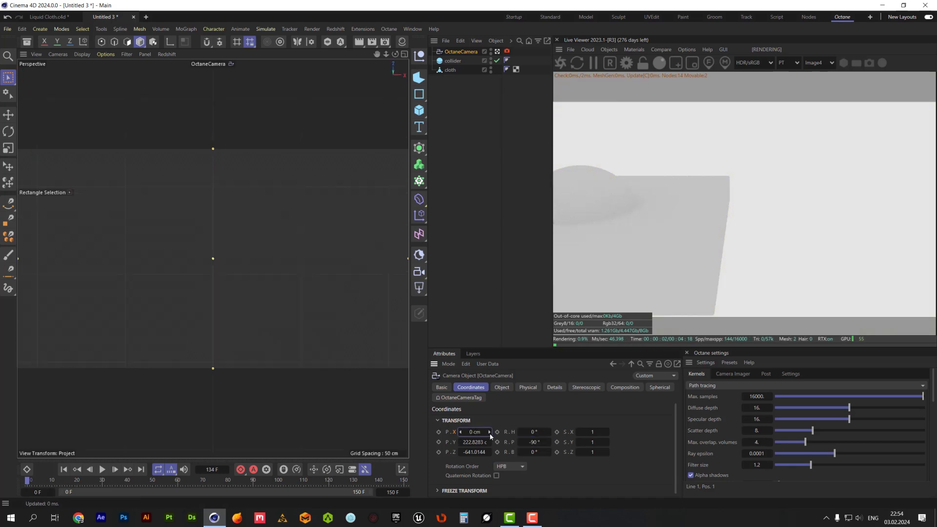
pyautogui.rightClick(491, 451)
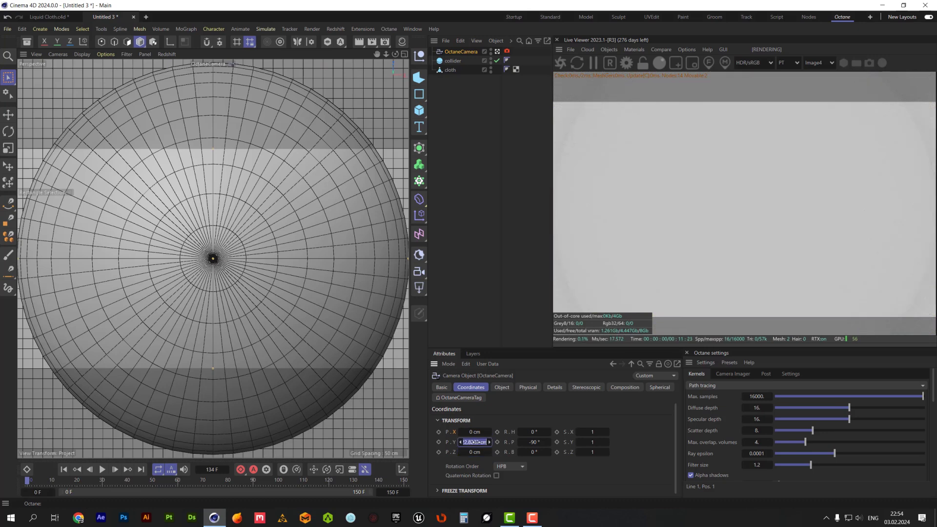
pyautogui.write('1000')
pyautogui.press('Return')
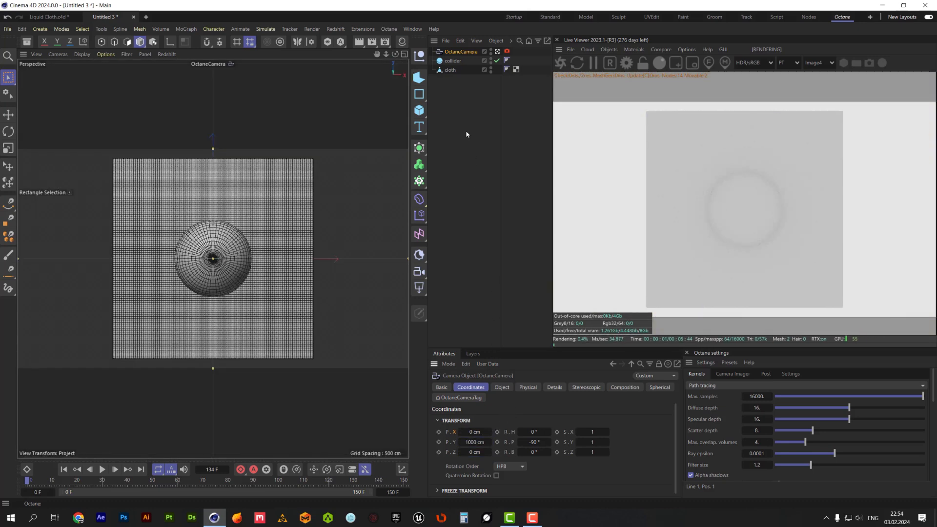
# Move the collider sphere beside the cloth to about X 523 cm and raise it to about Y 86 cm.
pyautogui.click(452, 62)
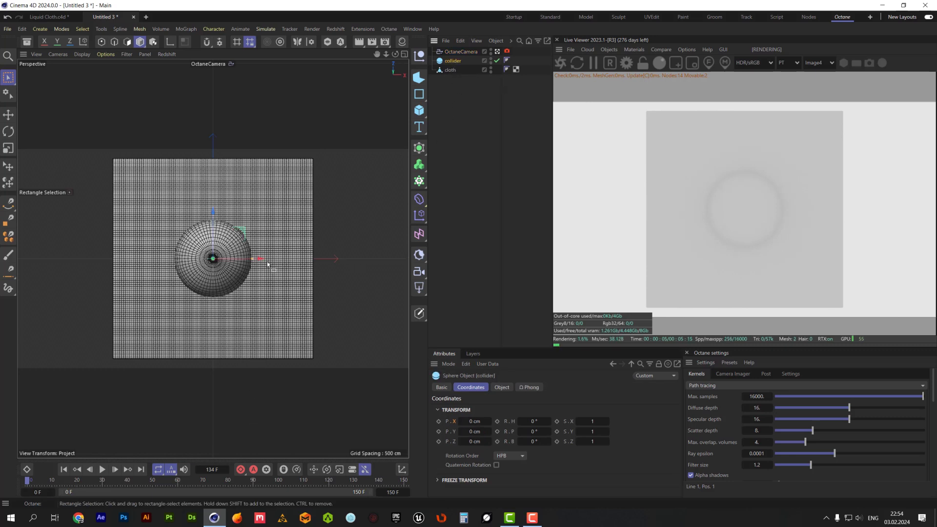
pyautogui.moveTo(262, 259); pyautogui.dragTo(462, 259)
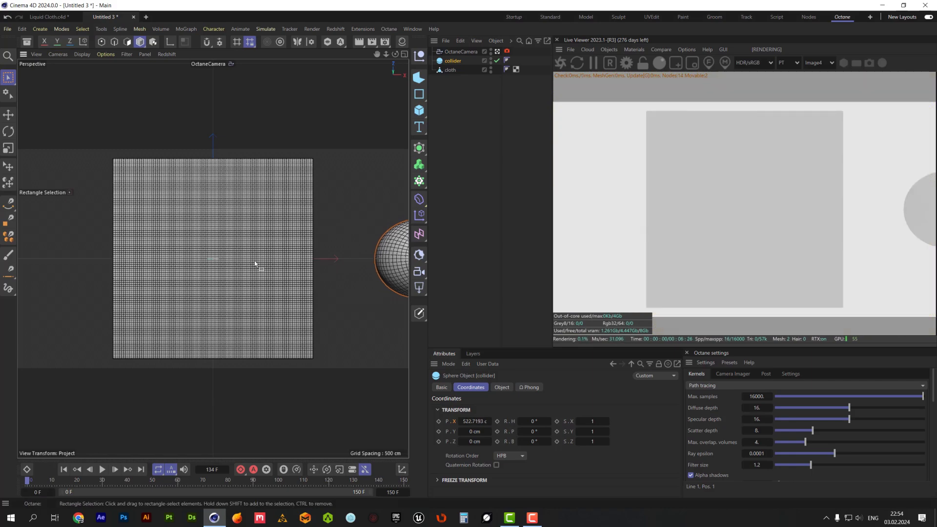
pyautogui.middleClick(199, 262)
pyautogui.middleClick(175, 308)
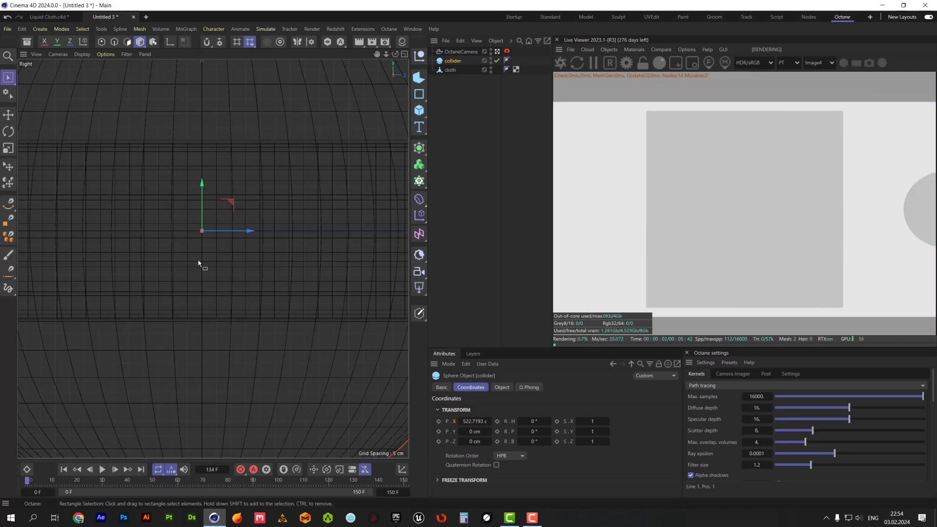
pyautogui.scroll(-10, 257, 195)
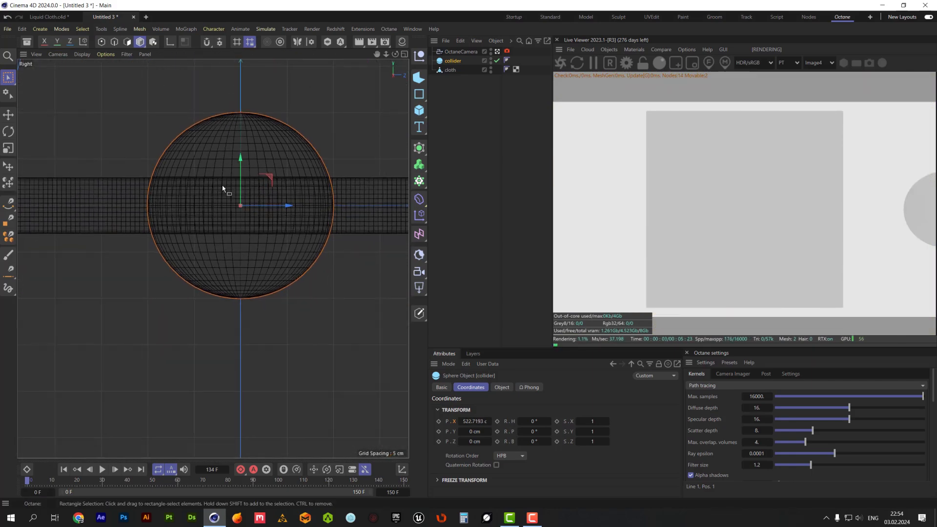
pyautogui.keyDown('alt'); pyautogui.moveTo(294, 195); pyautogui.dragTo(299, 253, button='middle'); pyautogui.keyUp('alt')
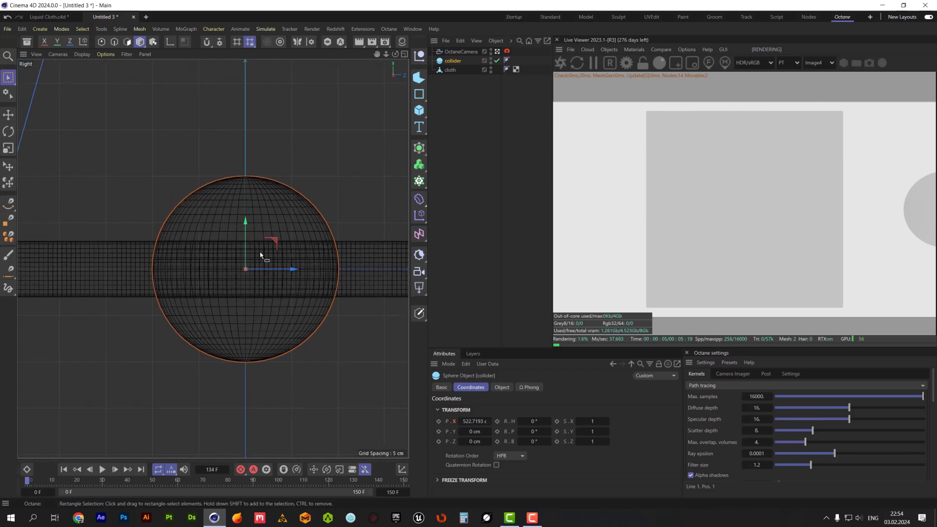
pyautogui.moveTo(244, 242); pyautogui.dragTo(239, 162)
pyautogui.middleClick(237, 171)
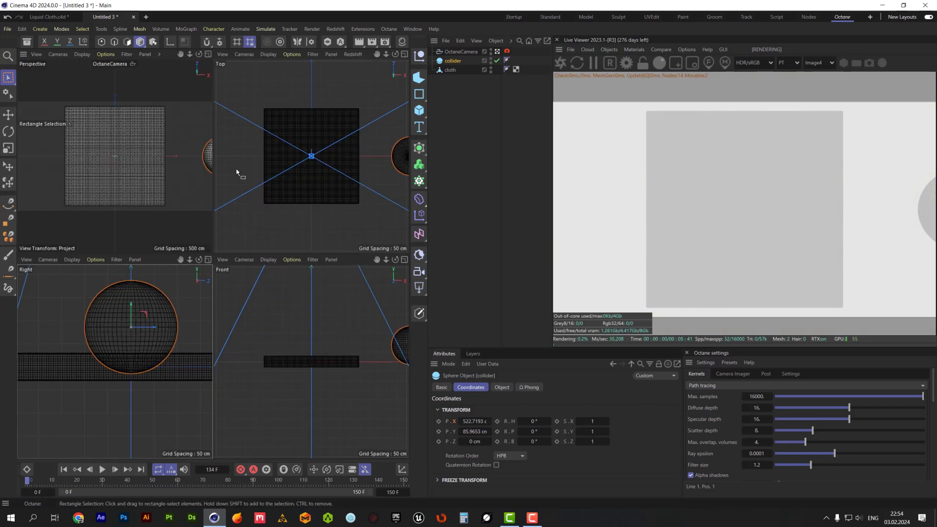
pyautogui.middleClick(204, 176)
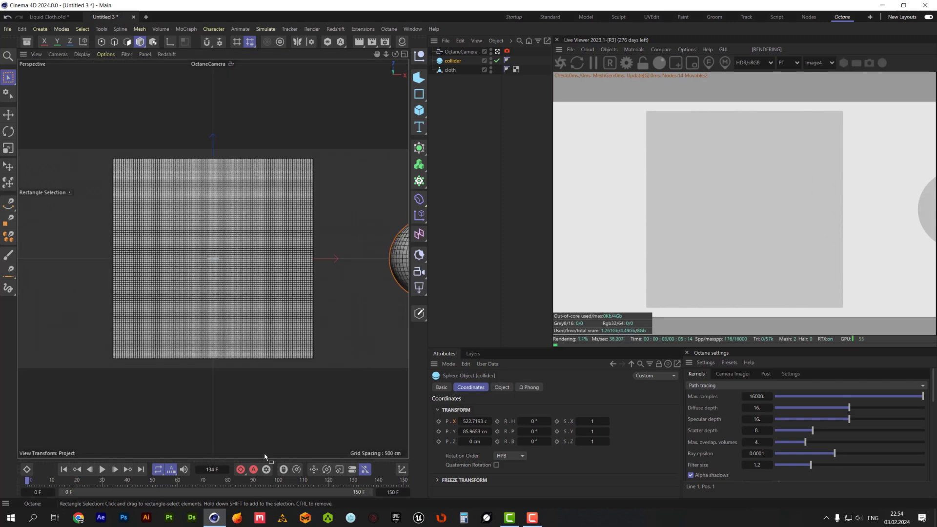
# Keyframe the collider's current position at frame 0 and its move across the cloth to about X -533 cm at frame 50.
pyautogui.click(240, 470)
pyautogui.click(152, 483)
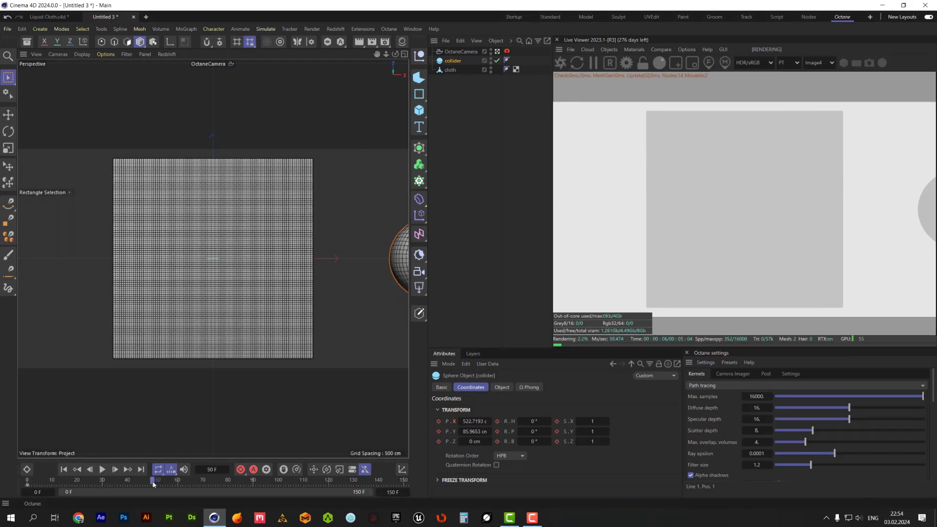
pyautogui.moveTo(468, 423); pyautogui.dragTo(415, 423)
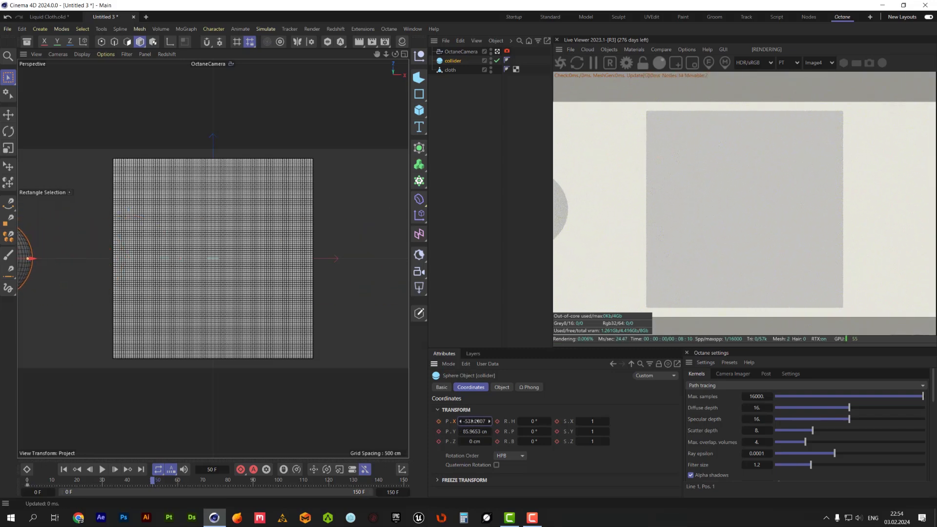
pyautogui.click(240, 469)
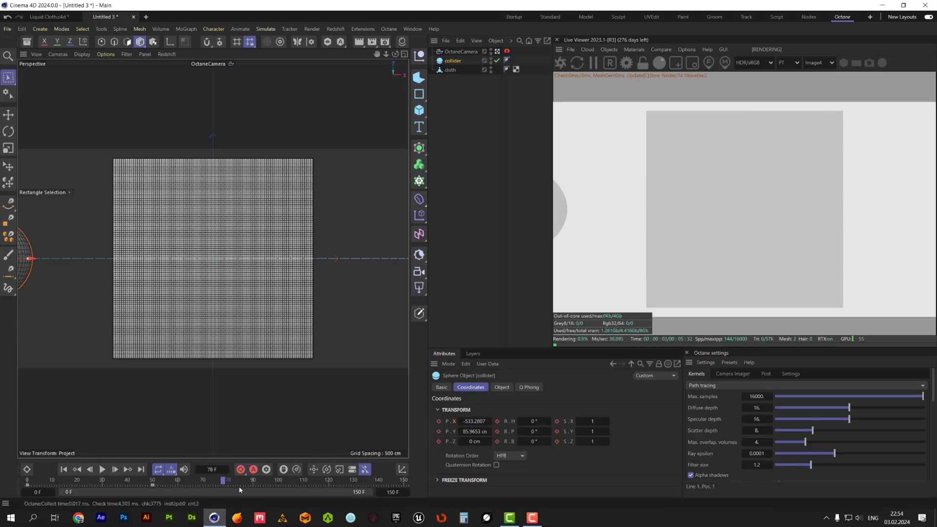
# Move the collider back across the cloth to about X 532 cm at frame 100 and record a keyframe.
pyautogui.click(277, 485)
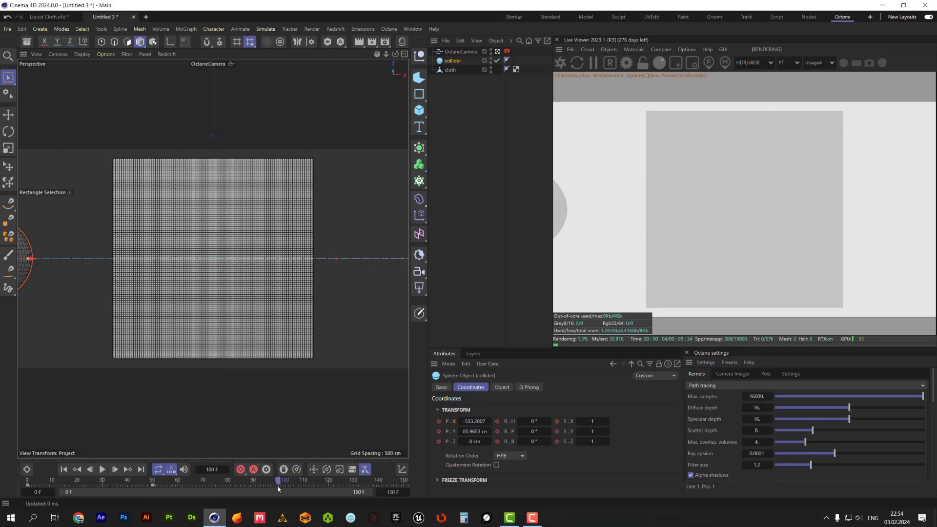
pyautogui.moveTo(29, 258); pyautogui.dragTo(213, 267)
pyautogui.click(240, 469)
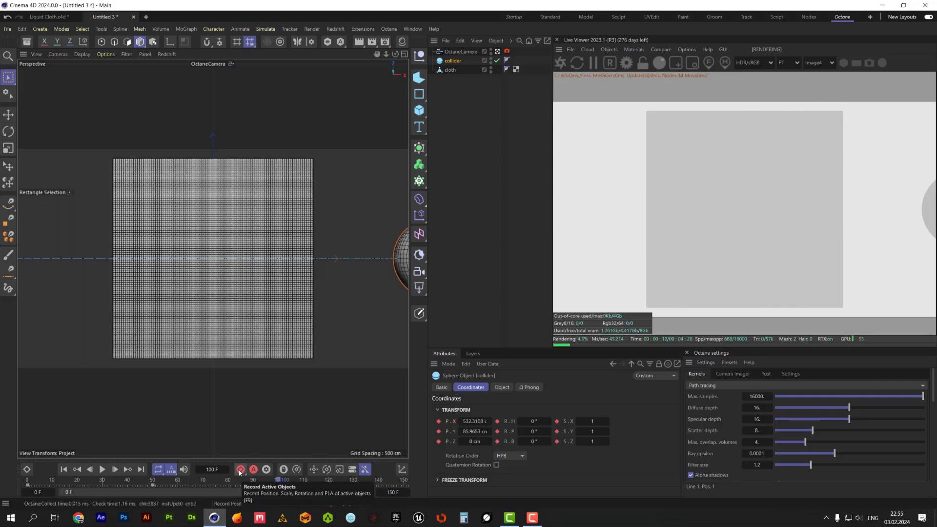
# Play the animation from the start to check the collider's back-and-forth movement over the cloth.
pyautogui.click(64, 470)
pyautogui.press('F8')
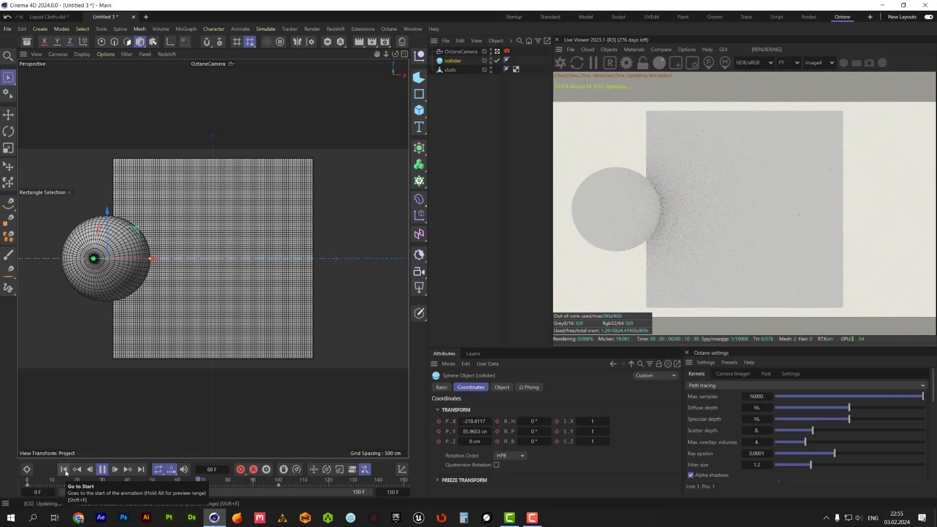
pyautogui.press('F8')
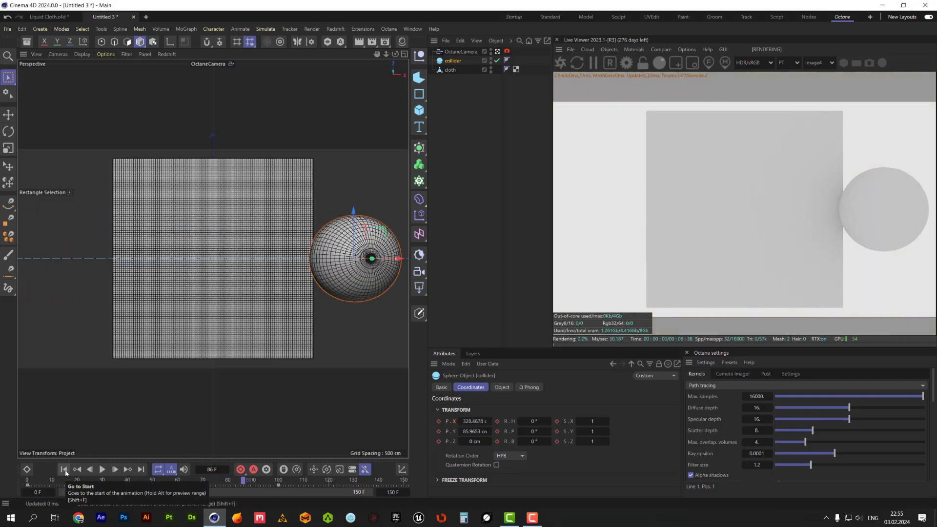
# Set the scene gravity to 0 cm in the project's simulation settings.
pyautogui.hotkey('ctrl', 'd')
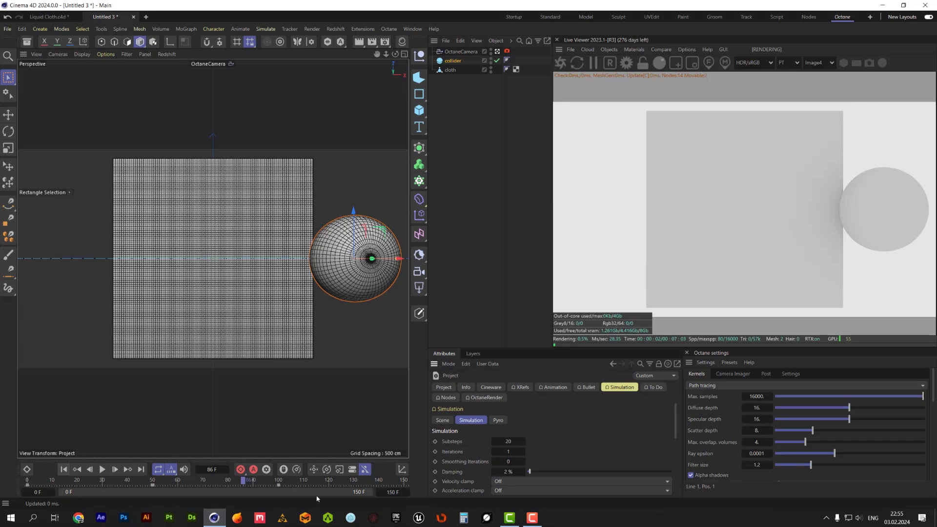
pyautogui.click(448, 422)
pyautogui.click(510, 460)
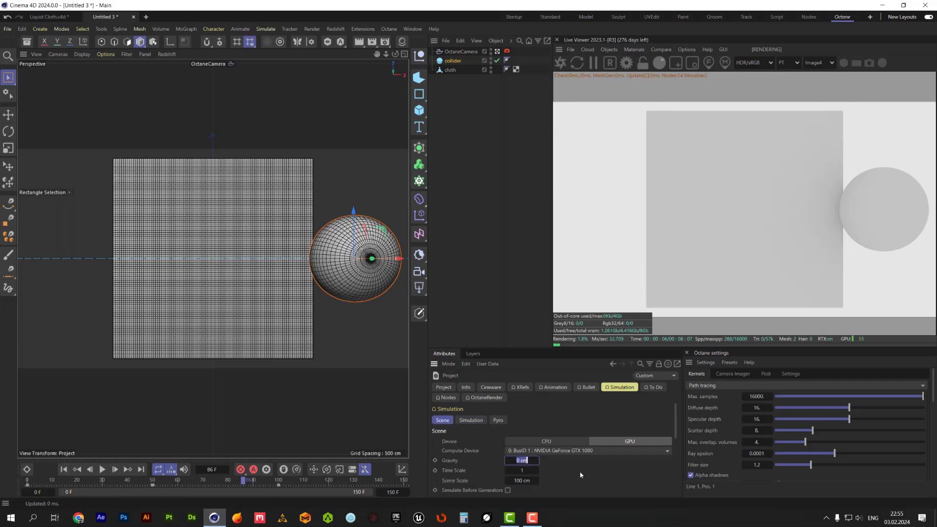
pyautogui.click(580, 472)
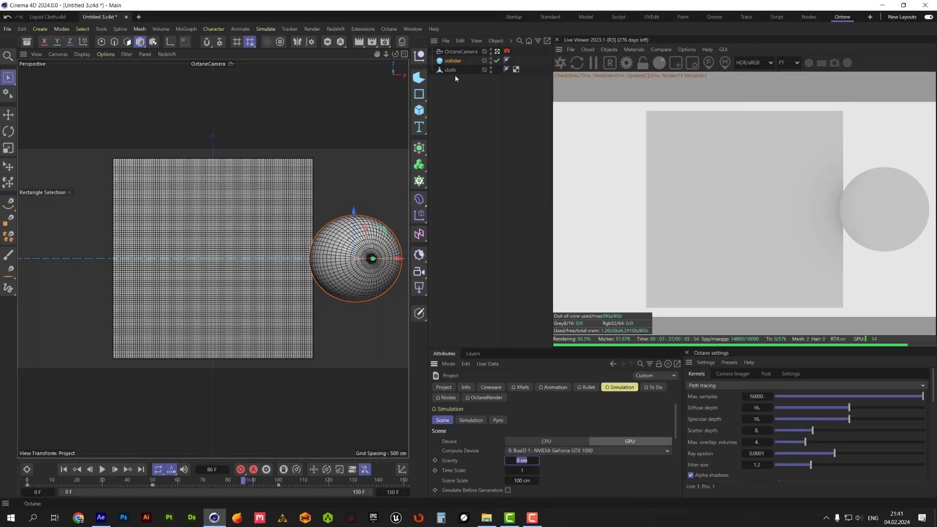
# Add a Cloth simulation tag to the cloth object and set its bendiness to 0 and friction to 1.
pyautogui.click(449, 71)
pyautogui.rightClick(454, 71)
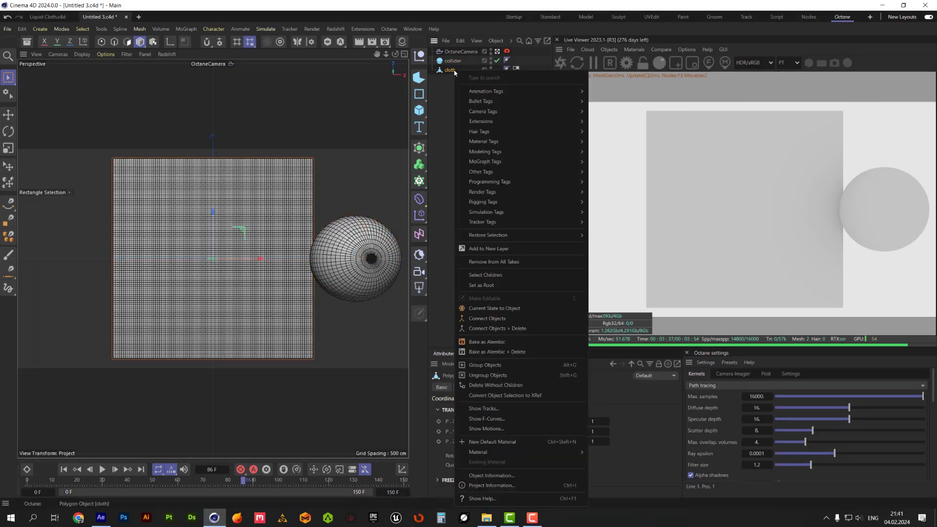
pyautogui.moveTo(525, 212)
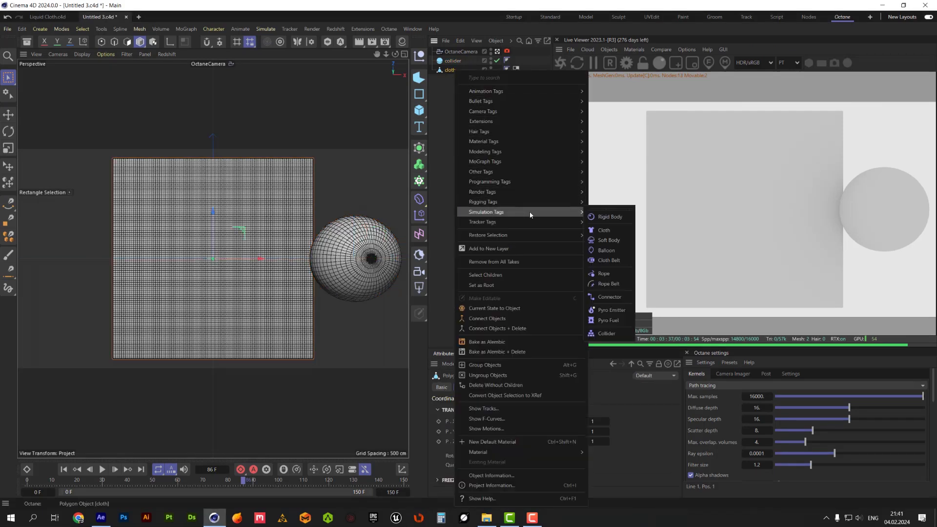
pyautogui.click(604, 230)
pyautogui.doubleClick(500, 419)
pyautogui.write('0')
pyautogui.click(496, 449)
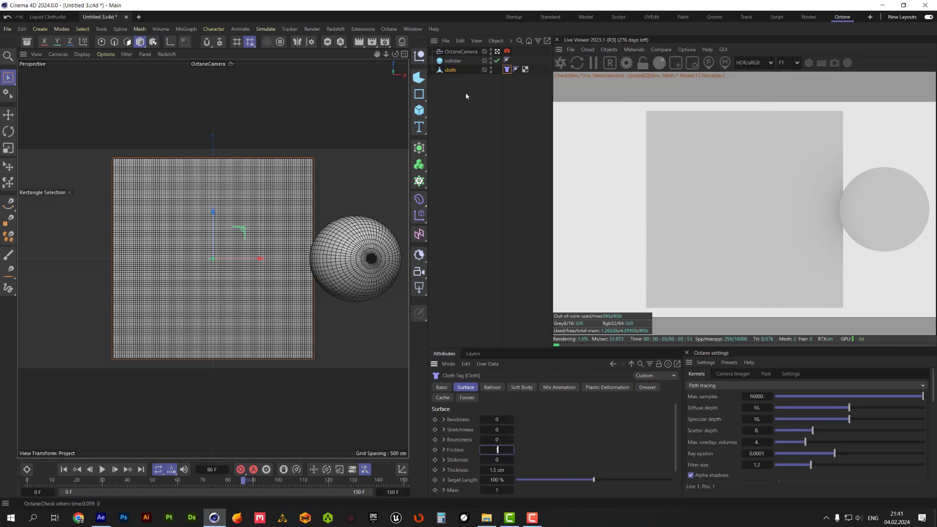
# Add a Collider simulation tag to the collider sphere and set its friction to 1.
pyautogui.rightClick(456, 60)
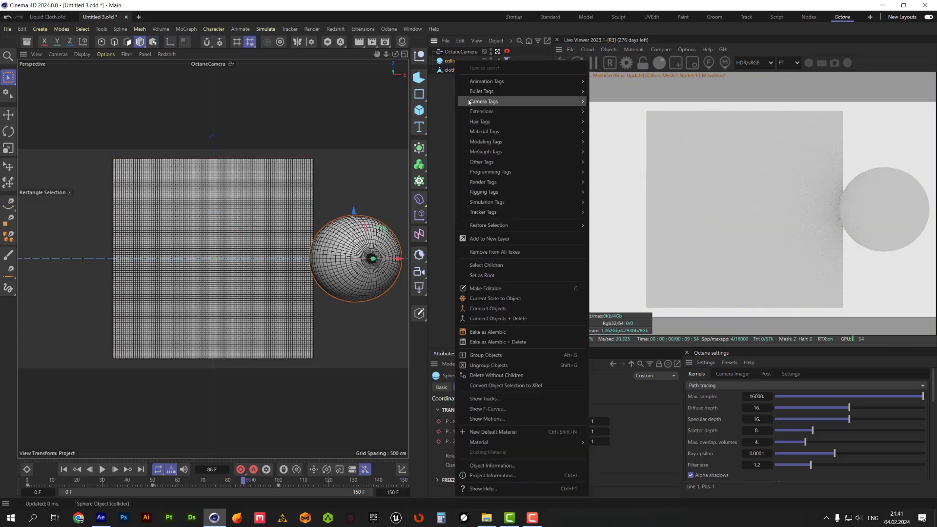
pyautogui.moveTo(513, 202)
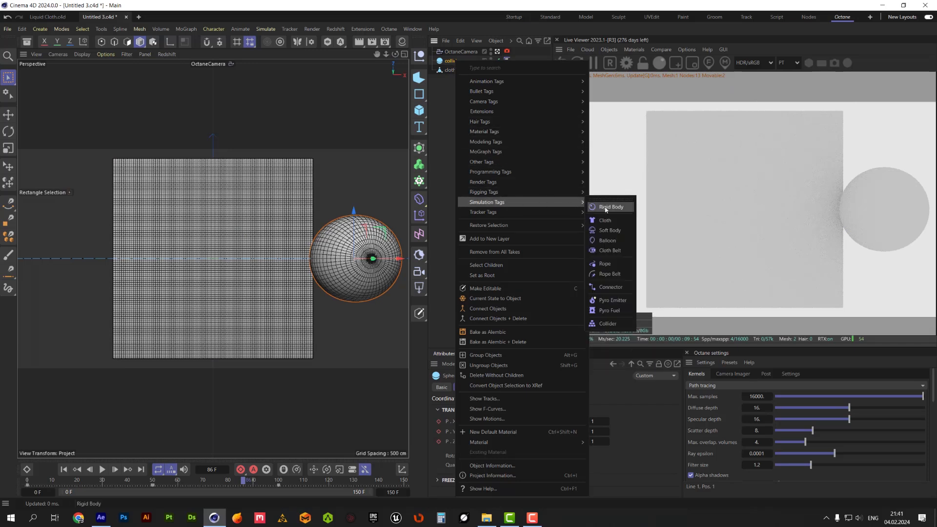
pyautogui.click(607, 324)
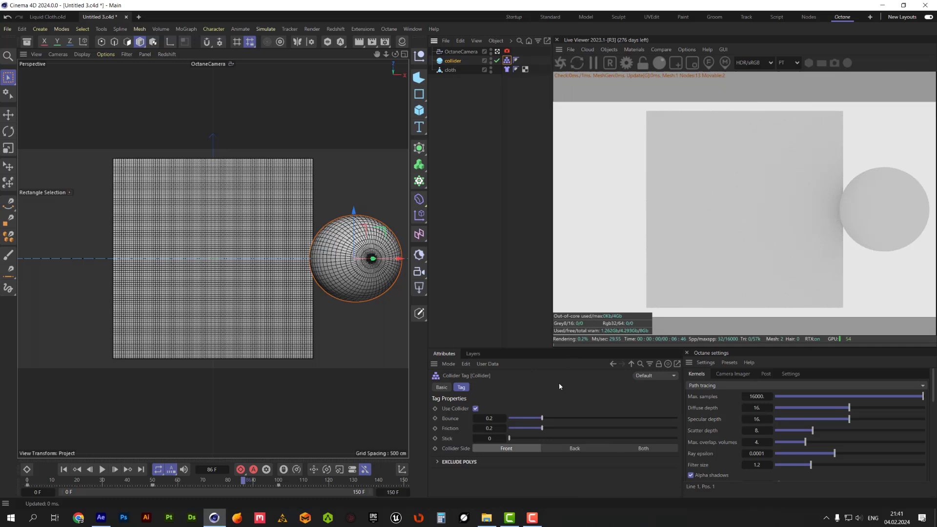
pyautogui.moveTo(542, 428); pyautogui.dragTo(693, 441)
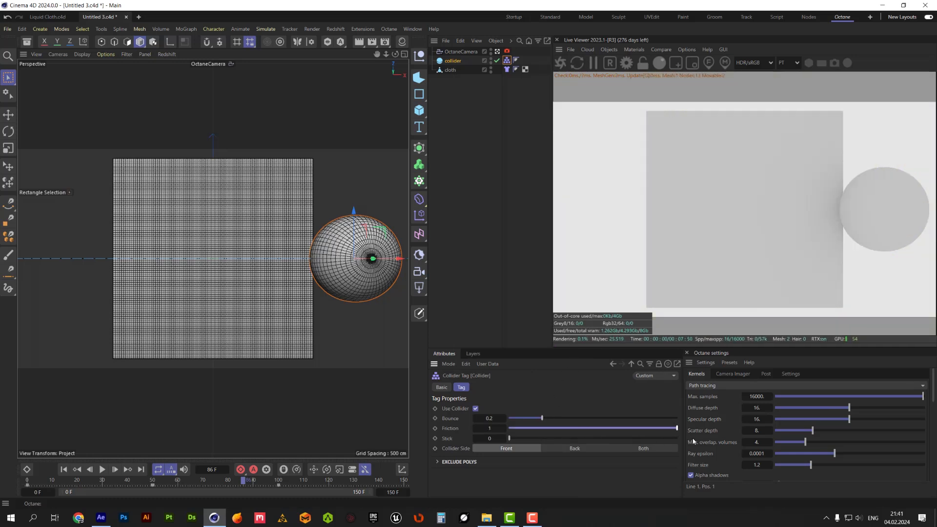
# Play the simulation from the start to check how the sphere deforms the cloth, and return to frame 0.
pyautogui.click(64, 472)
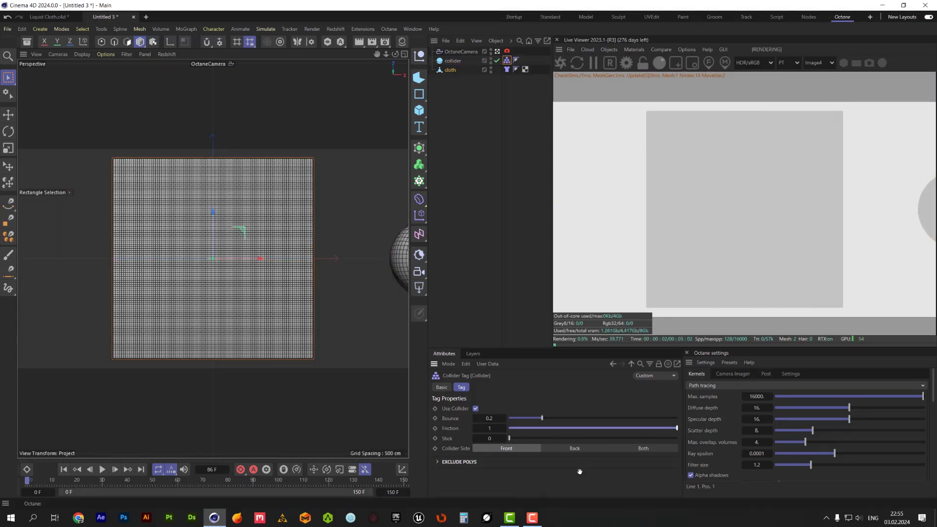
pyautogui.press('F8')
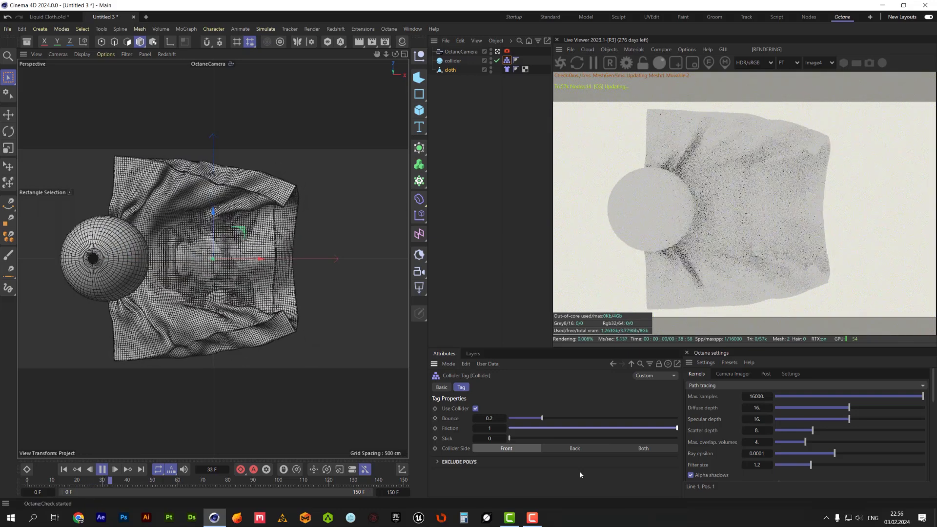
pyautogui.press('F8')
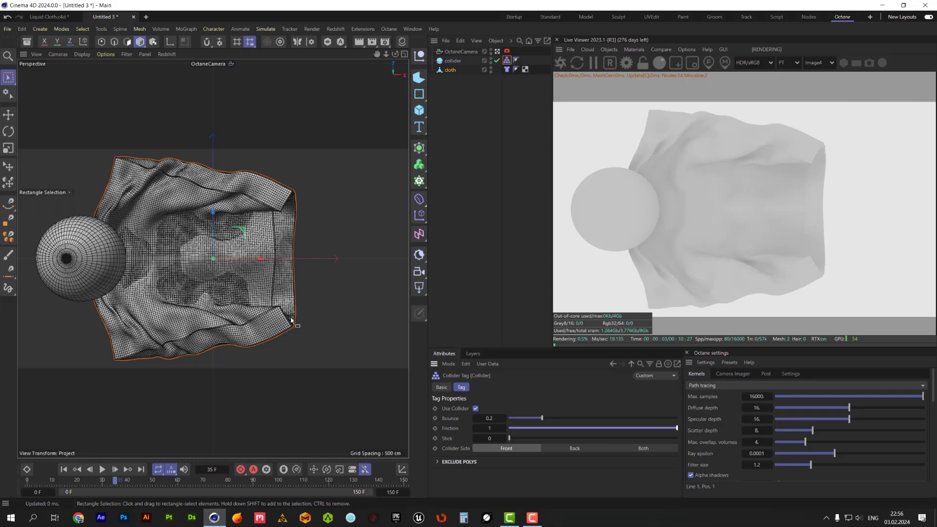
pyautogui.hotkey('shift', 'f')
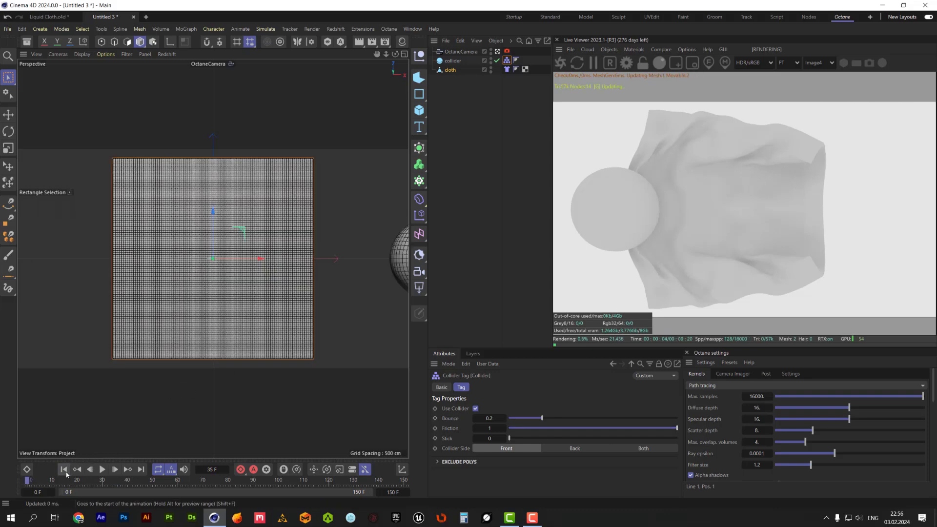
# Add a plane and enlarge its width and depth so that it extends past the cloth's edges on all sides.
pyautogui.click(421, 111)
pyautogui.click(454, 142)
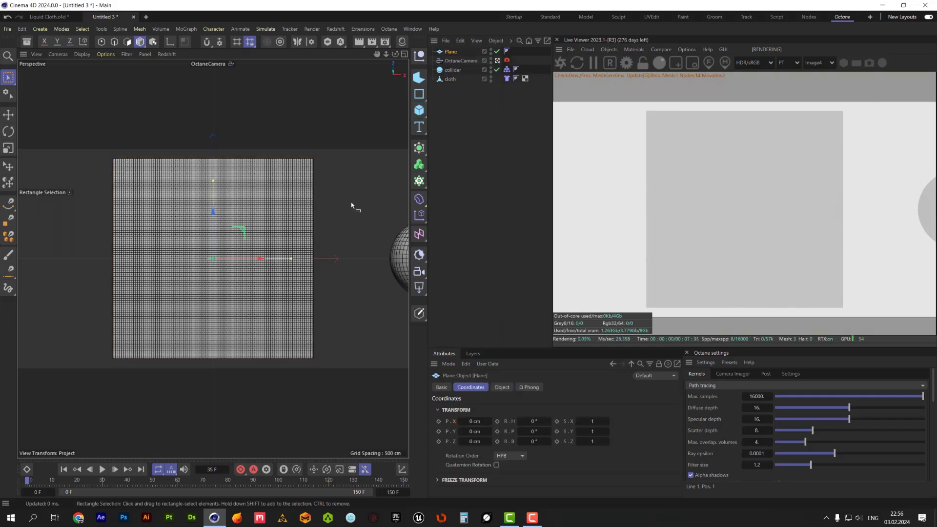
pyautogui.moveTo(294, 259); pyautogui.dragTo(337, 259)
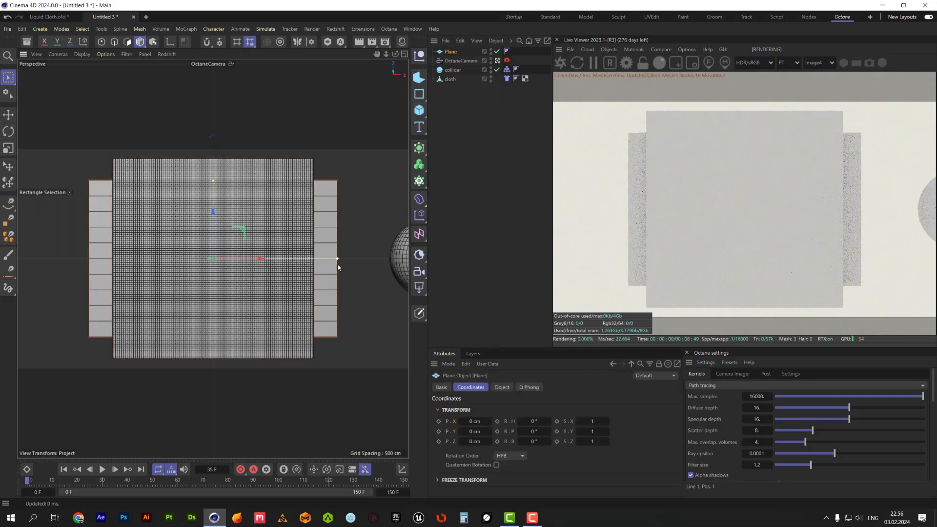
pyautogui.moveTo(216, 159); pyautogui.dragTo(216, 150)
# Lower the plane to just beneath the cloth, at about Y -41 cm, and return to the camera view.
pyautogui.middleClick(214, 168)
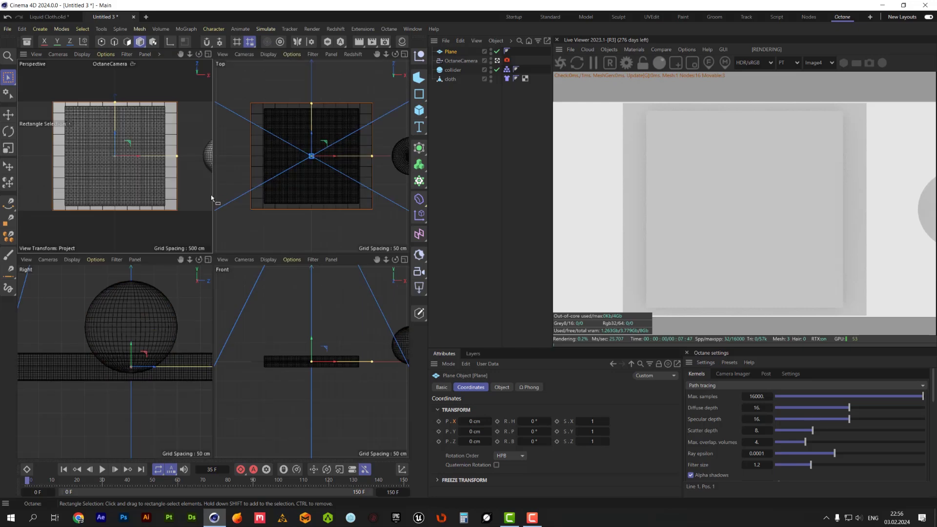
pyautogui.middleClick(180, 282)
pyautogui.moveTo(247, 230); pyautogui.dragTo(249, 263)
pyautogui.middleClick(250, 263)
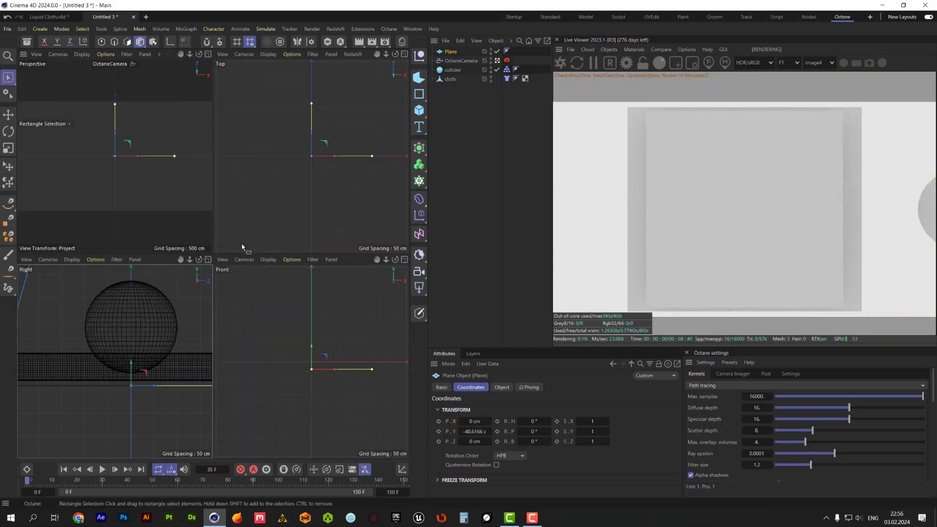
pyautogui.middleClick(190, 190)
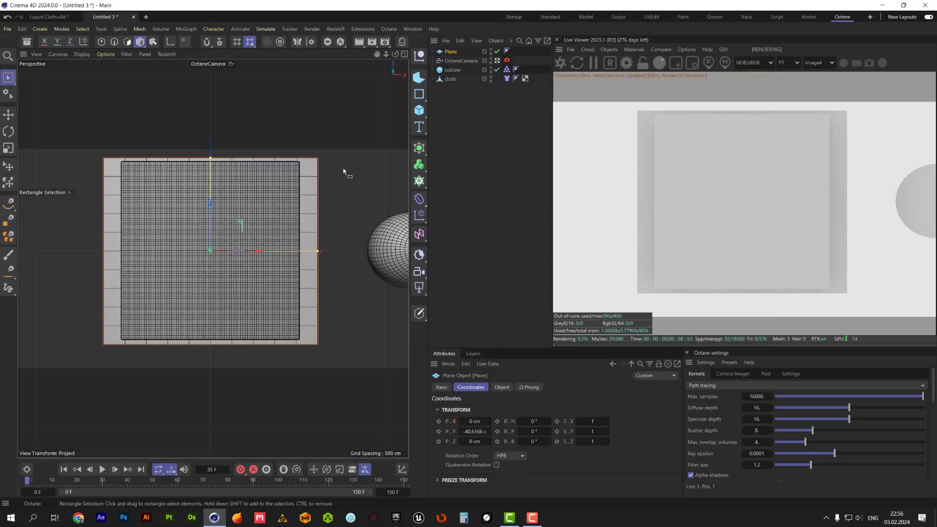
# Add a Cloth Belt tag to the cloth object and assign the plane as its Belt on object.
pyautogui.rightClick(452, 81)
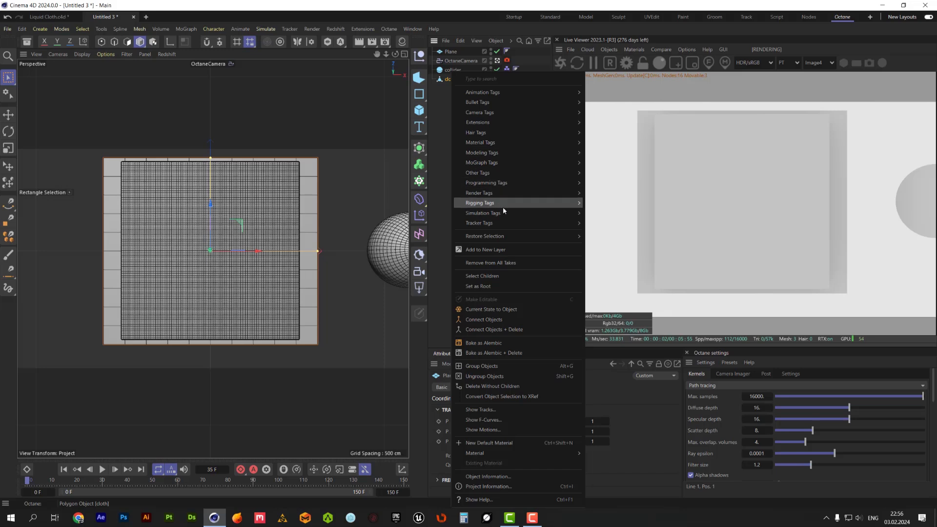
pyautogui.moveTo(567, 213)
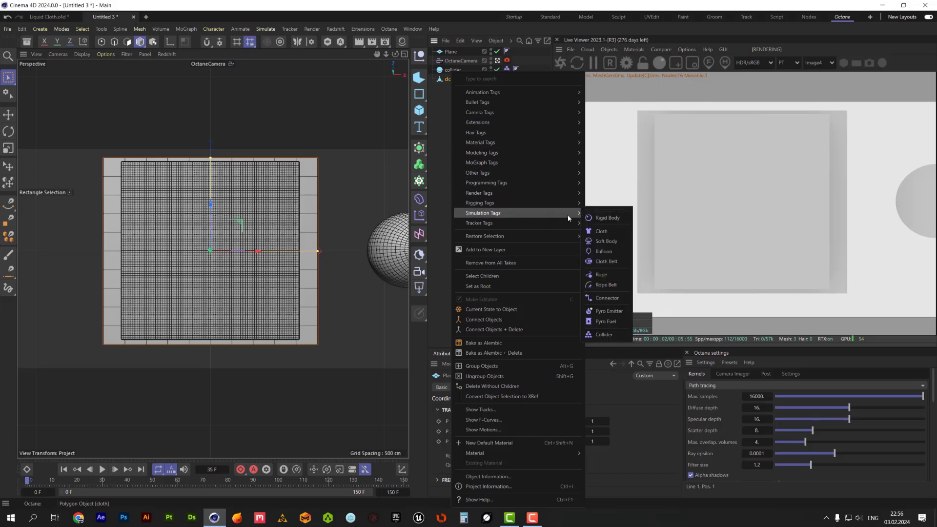
pyautogui.click(600, 262)
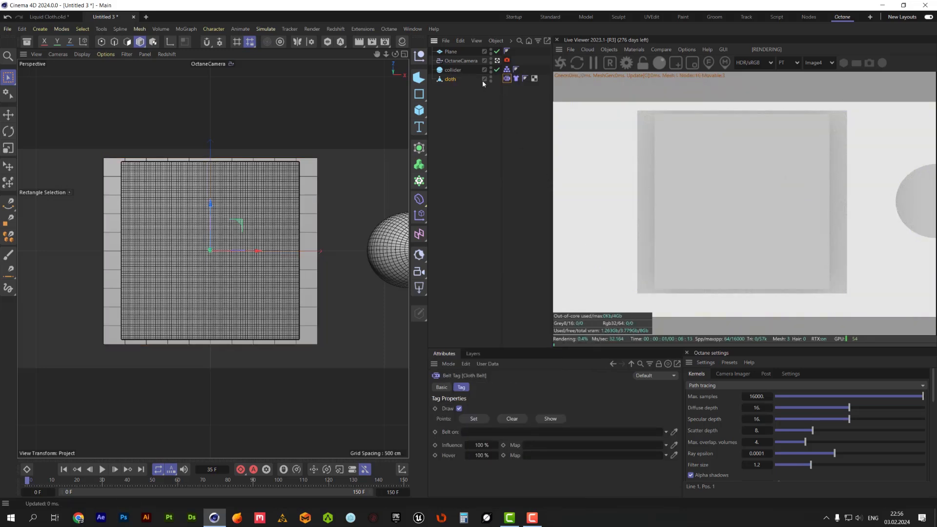
pyautogui.moveTo(451, 53); pyautogui.dragTo(498, 435)
# Rename the plane to "connect" and convert it to an editable polygon object.
pyautogui.click(450, 51)
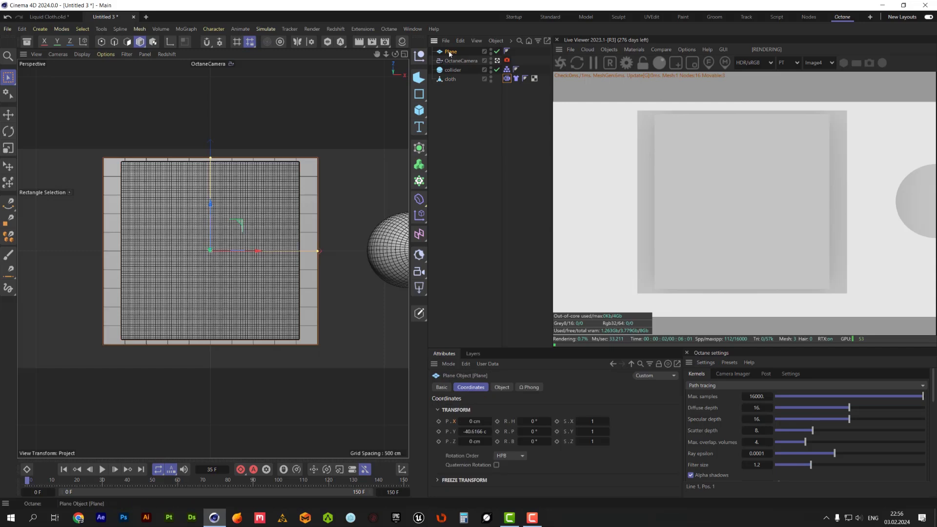
pyautogui.doubleClick(450, 51)
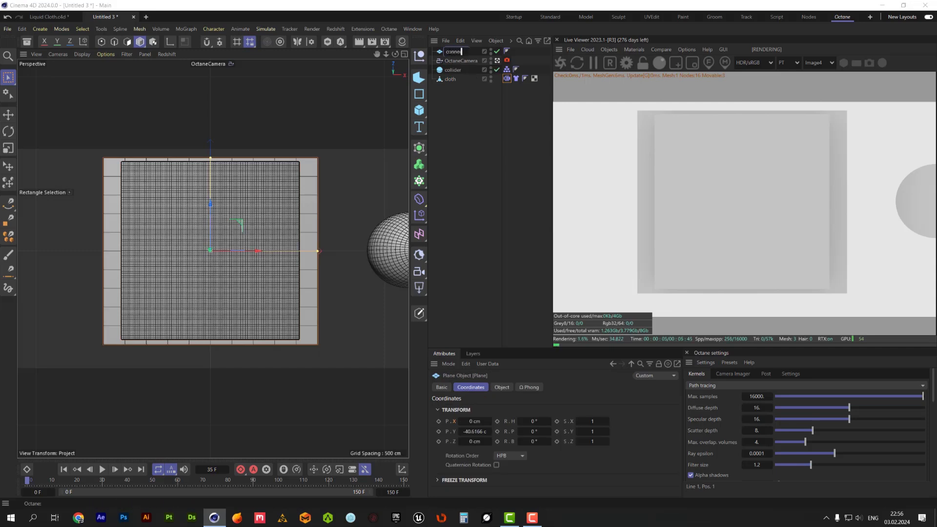
pyautogui.press('Return')
pyautogui.press('c')
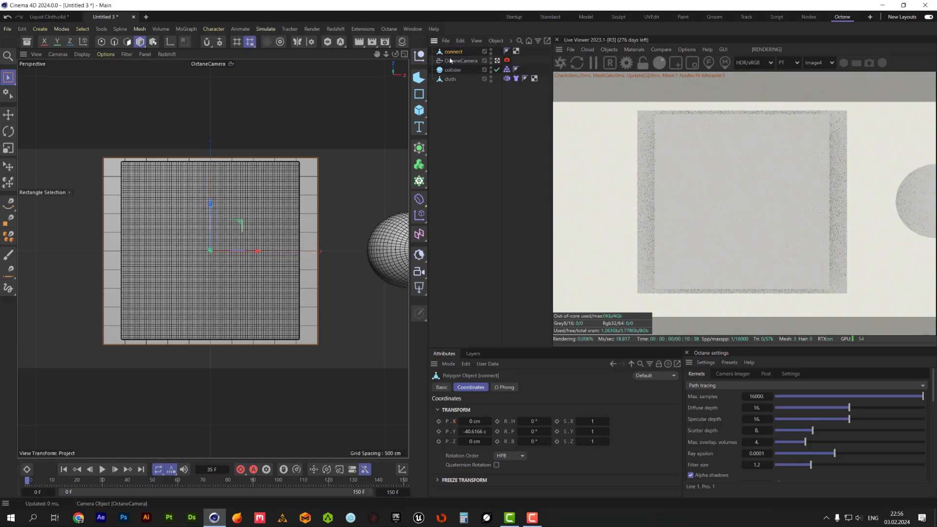
# Select the cloth's bottom row of points in the Right view.
pyautogui.click(451, 80)
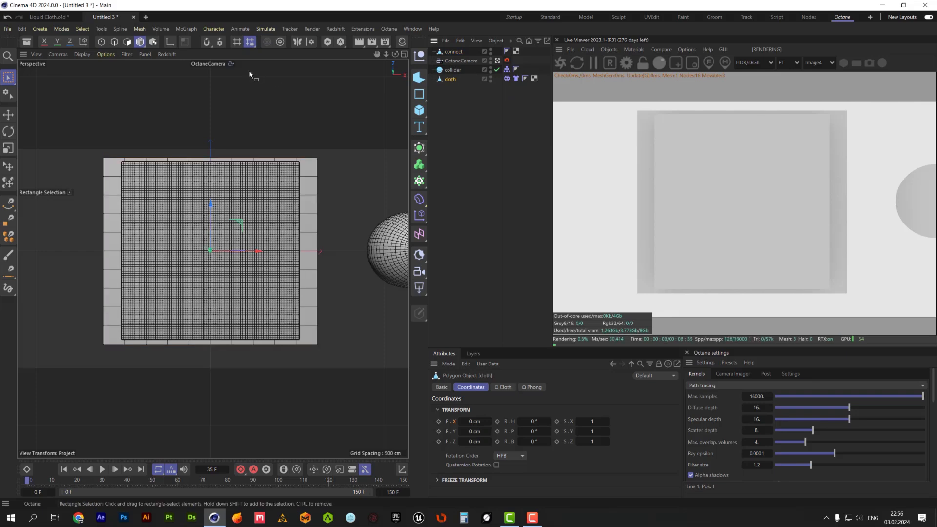
pyautogui.click(102, 42)
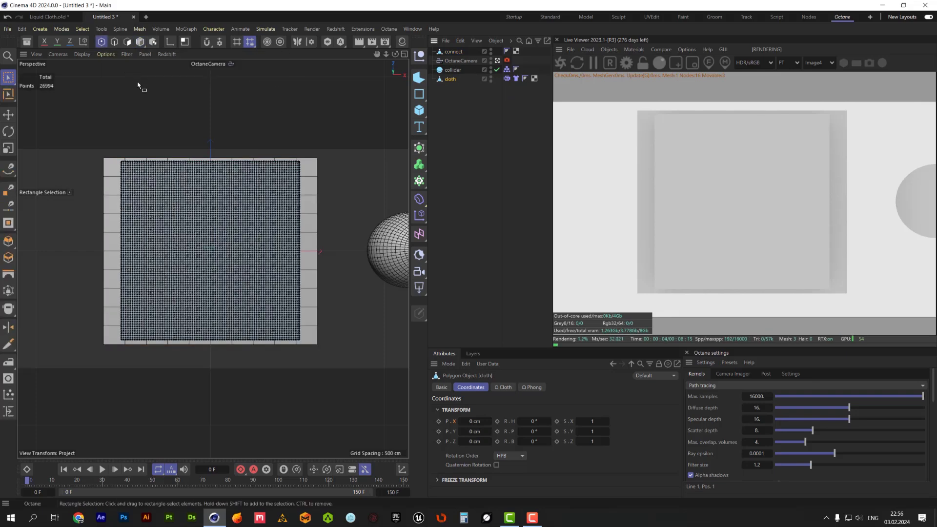
pyautogui.middleClick(177, 124)
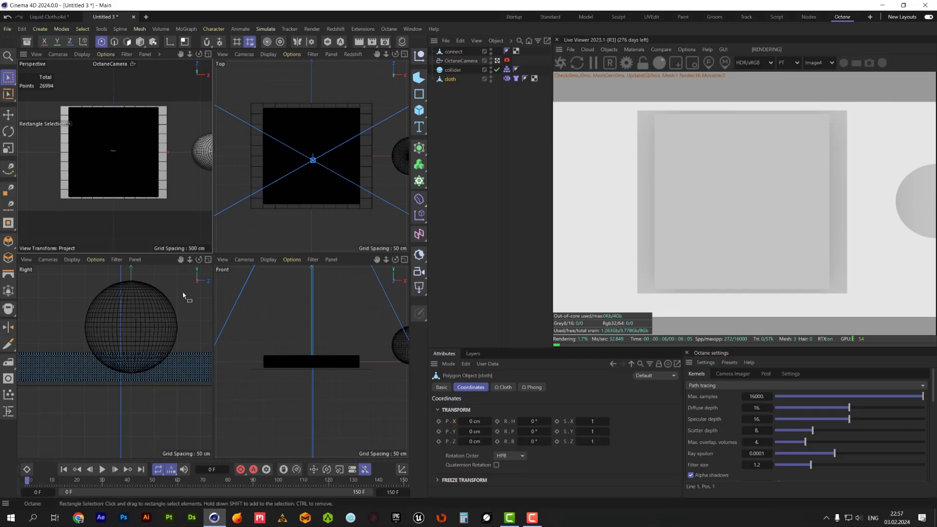
pyautogui.middleClick(182, 292)
pyautogui.scroll(-5, 319, 309)
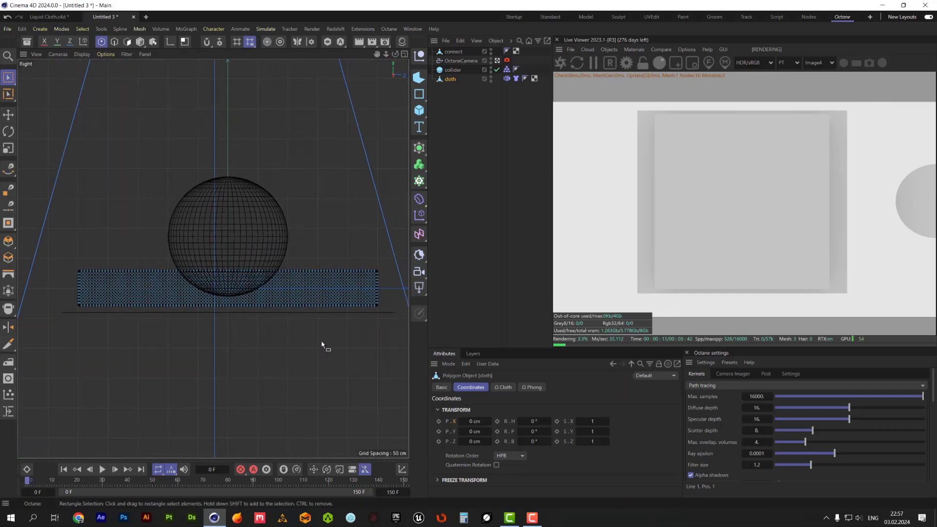
pyautogui.moveTo(392, 336); pyautogui.dragTo(62, 309)
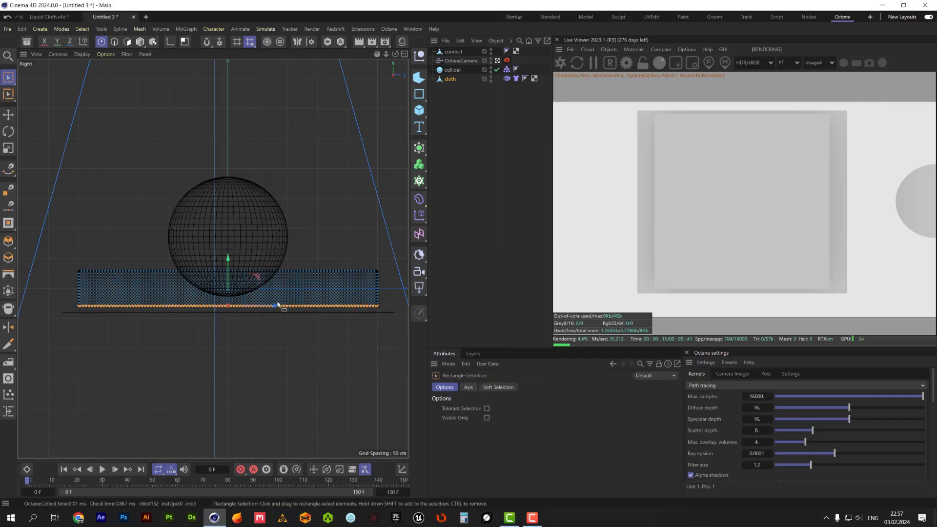
# Reselect all points along the cloth's bottom edge, inspect the selection up close, and return to the camera view.
pyautogui.scroll(10, 277, 305)
pyautogui.scroll(-10, 328, 316)
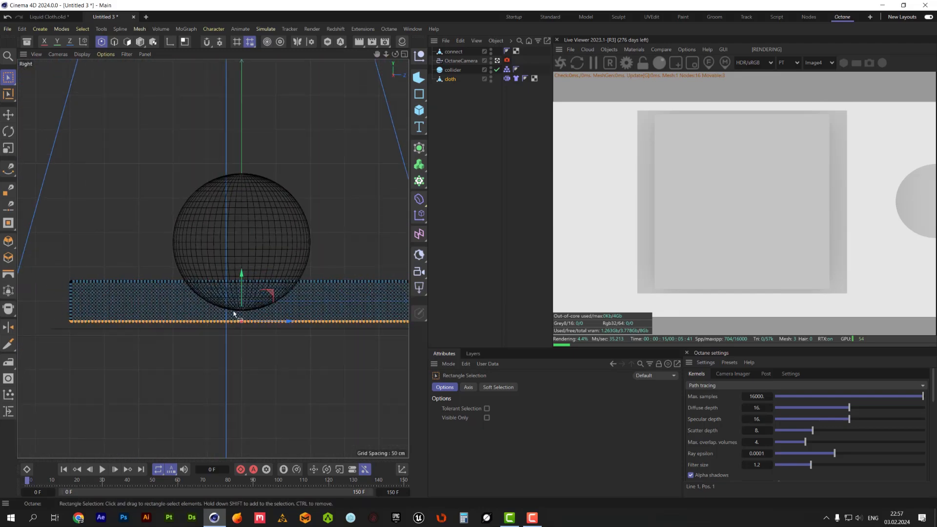
pyautogui.scroll(1, 310, 295)
pyautogui.scroll(1, 288, 369)
pyautogui.scroll(-2, 286, 368)
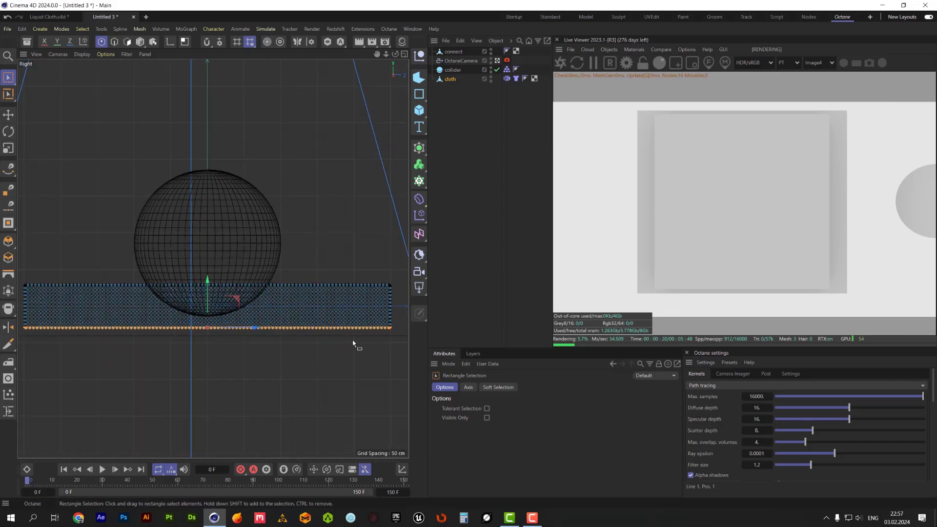
pyautogui.moveTo(391, 348); pyautogui.dragTo(18, 328)
pyautogui.scroll(6, 299, 324)
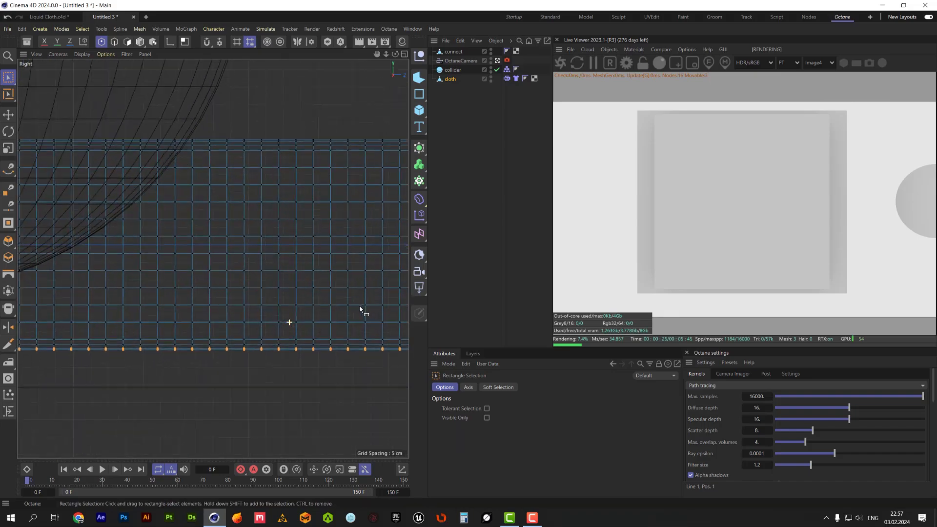
pyautogui.scroll(-6, 298, 290)
pyautogui.middleClick(272, 261)
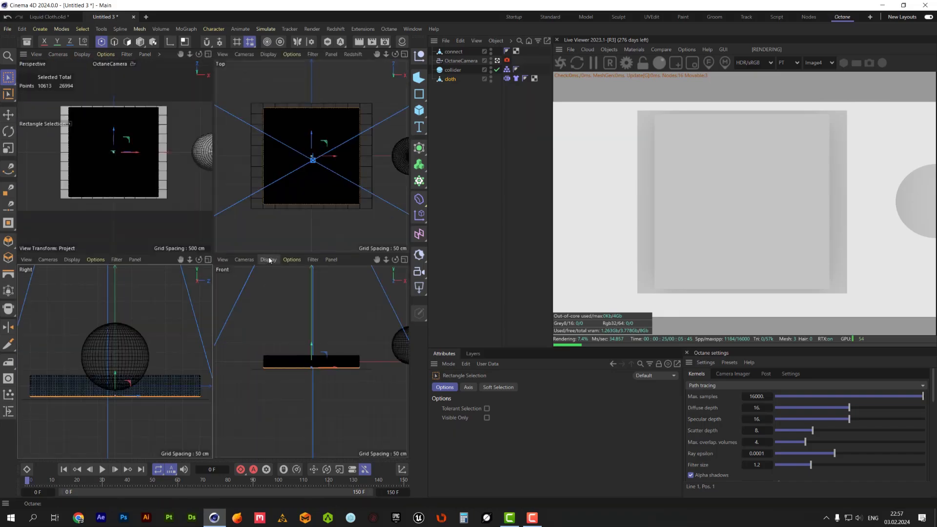
pyautogui.middleClick(146, 185)
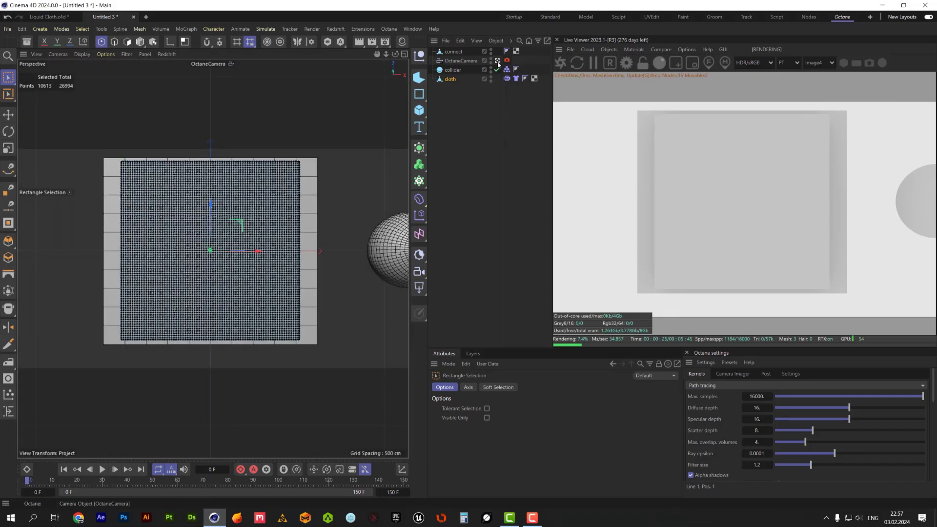
# Set the selected bottom-edge points as the cloth's belt points, turn off the belt tag's Draw option, and return to the camera view.
pyautogui.click(497, 61)
pyautogui.moveTo(257, 266)
pyautogui.keyDown('alt'); pyautogui.mouseDown()
pyautogui.moveTo(250, 270)
pyautogui.moveTo(259, 260)
pyautogui.mouseUp(); pyautogui.keyUp('alt')
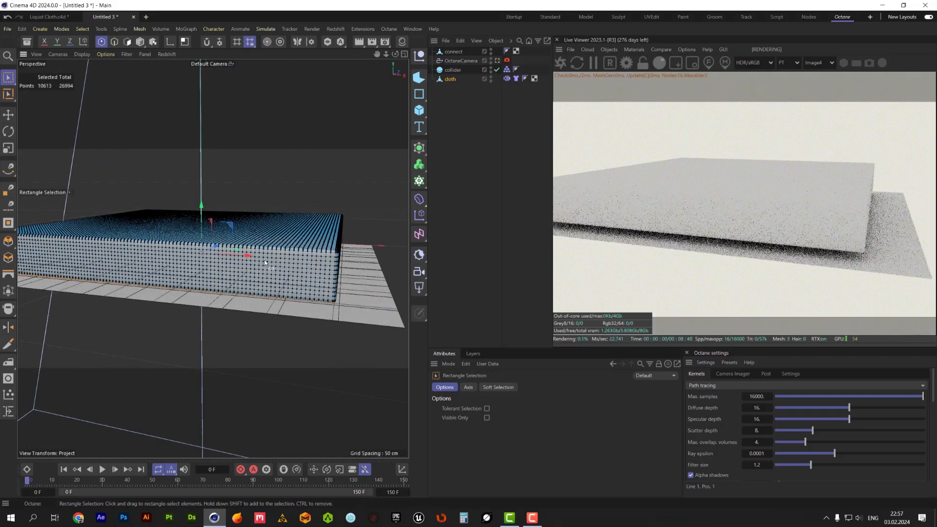
pyautogui.click(507, 79)
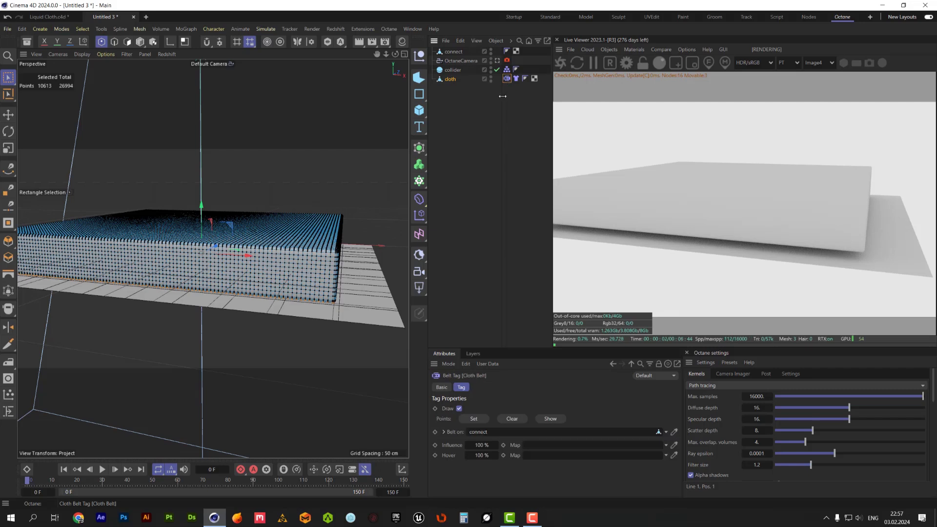
pyautogui.click(474, 418)
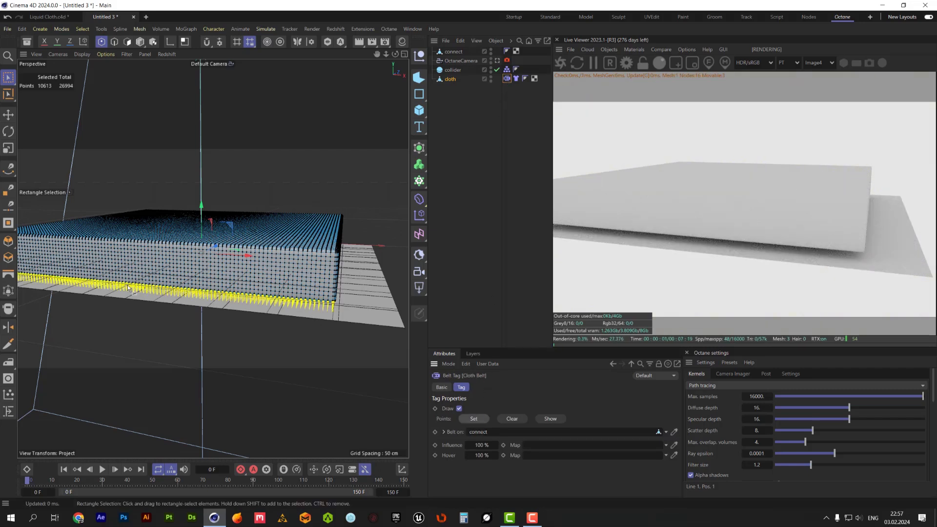
pyautogui.click(458, 409)
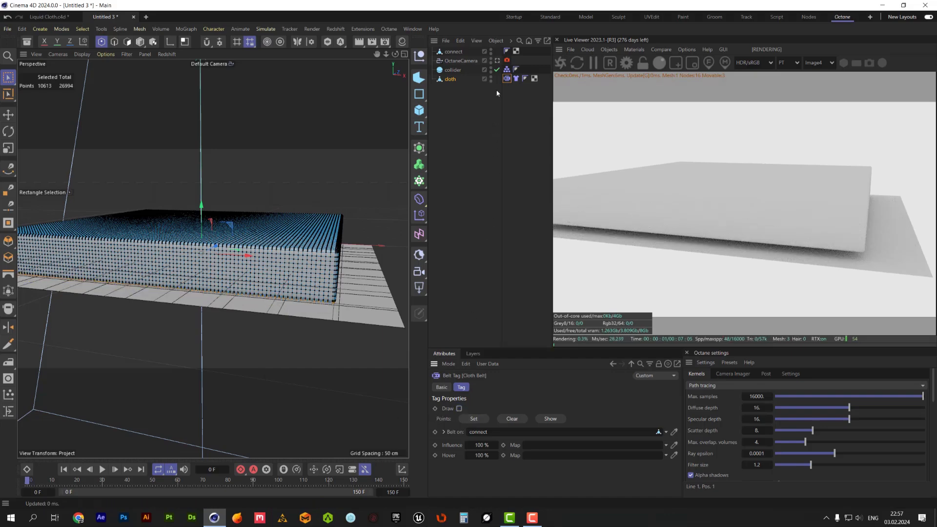
pyautogui.click(497, 61)
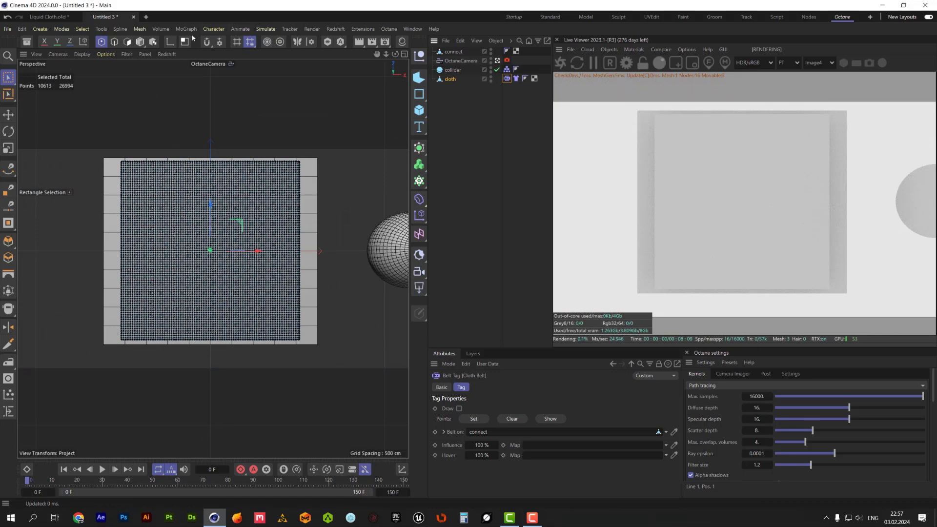
# Switch to Model mode and set Passes to 4 in the project's simulation settings.
pyautogui.click(140, 42)
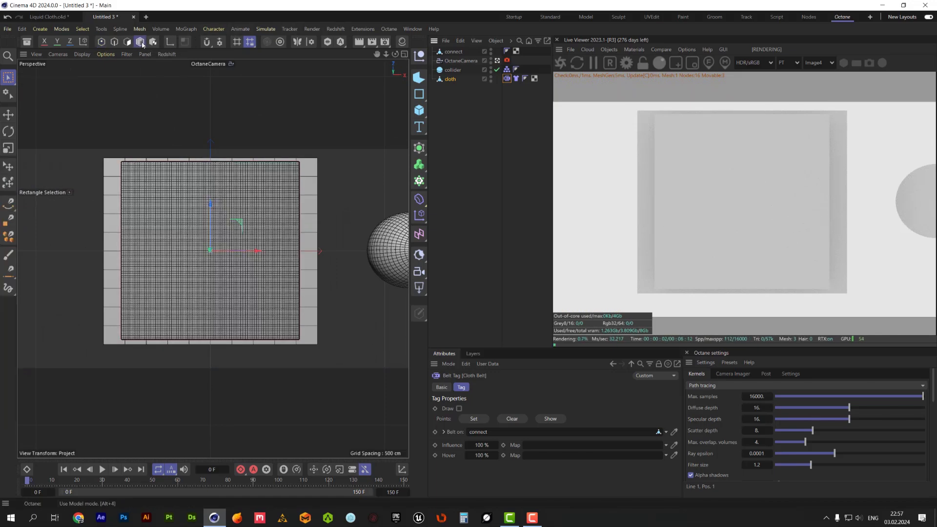
pyautogui.click(309, 214)
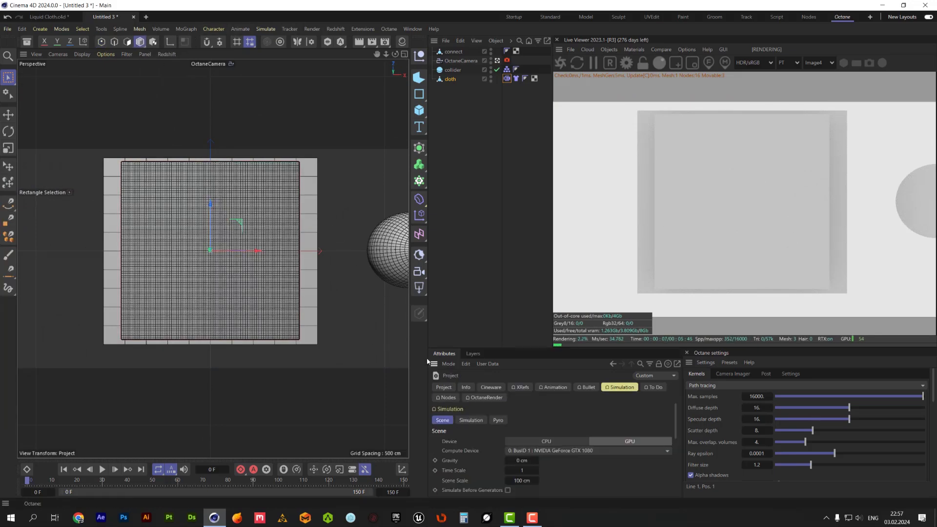
pyautogui.click(468, 420)
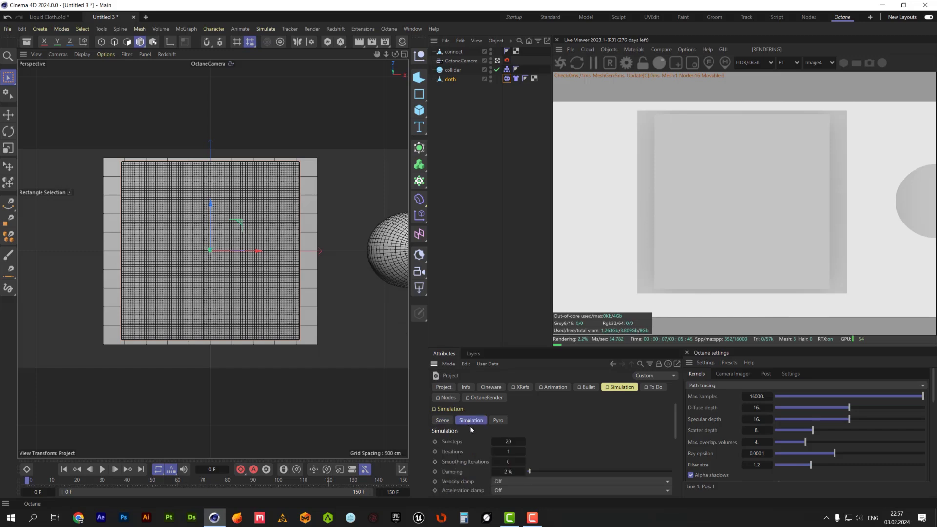
pyautogui.scroll(-5, 549, 438)
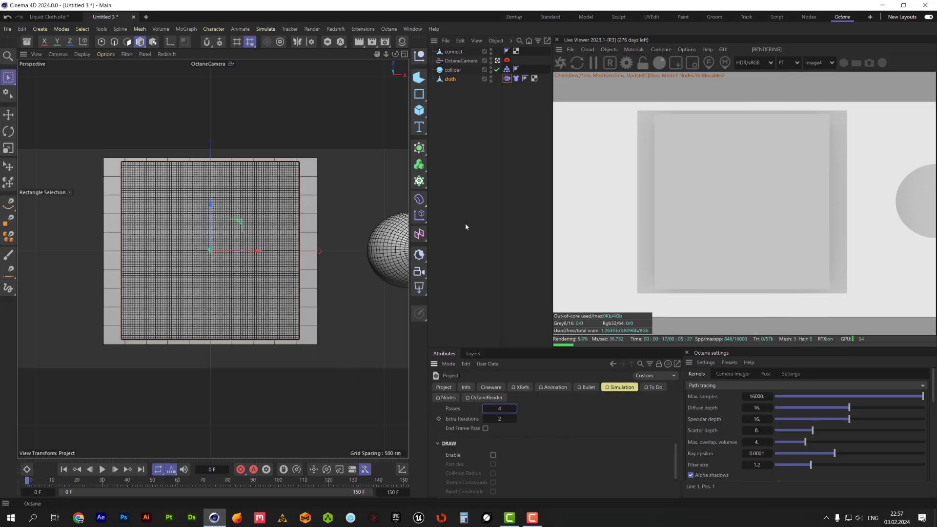
# Cache the whole scene's simulation from the cloth tag's cache settings, starting at frame 0.
pyautogui.click(515, 79)
pyautogui.click(443, 397)
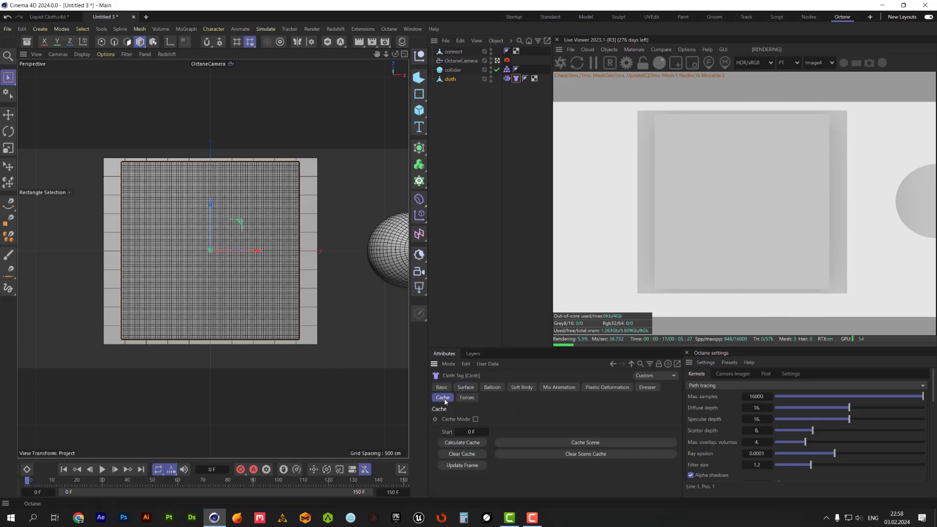
pyautogui.click(553, 443)
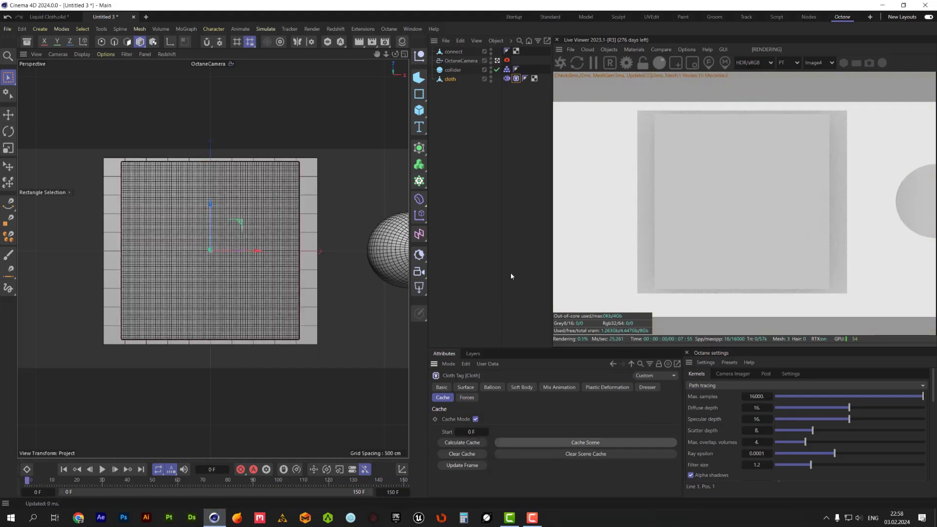
# Hide the connect plane and apply a new Octane Specular material to the cloth.
pyautogui.click(492, 51)
pyautogui.click(641, 50)
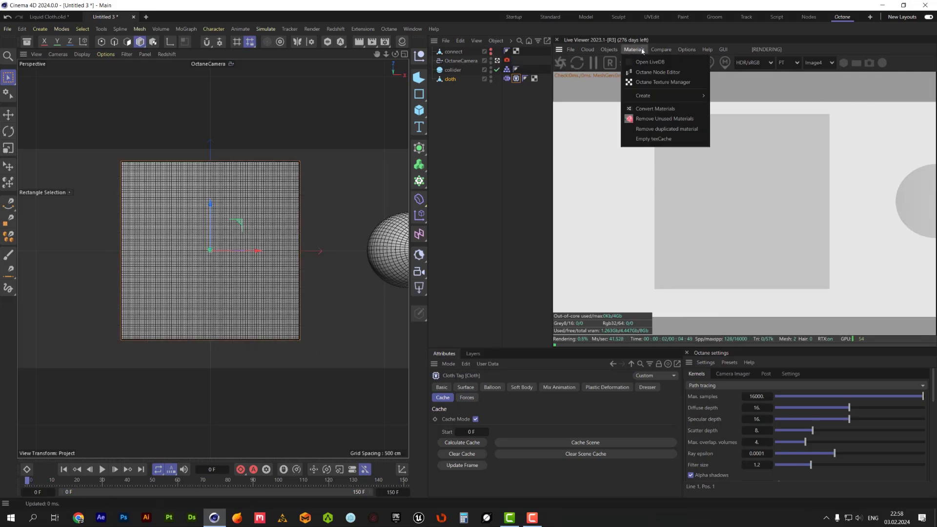
pyautogui.moveTo(664, 96)
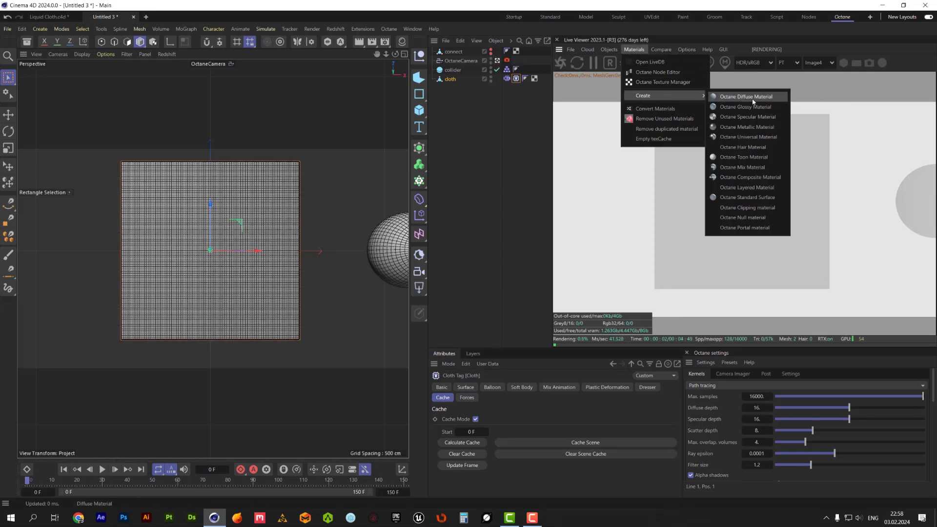
pyautogui.click(753, 118)
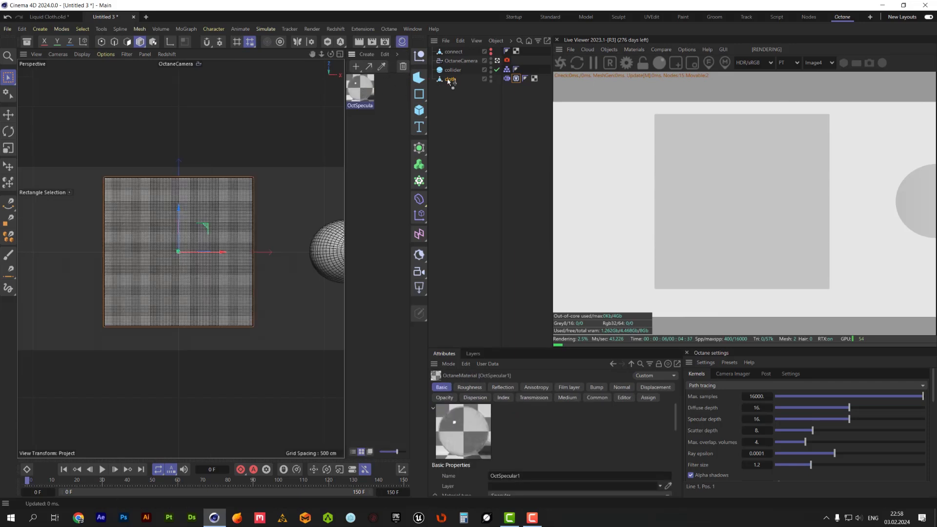
pyautogui.moveTo(448, 81); pyautogui.dragTo(449, 81)
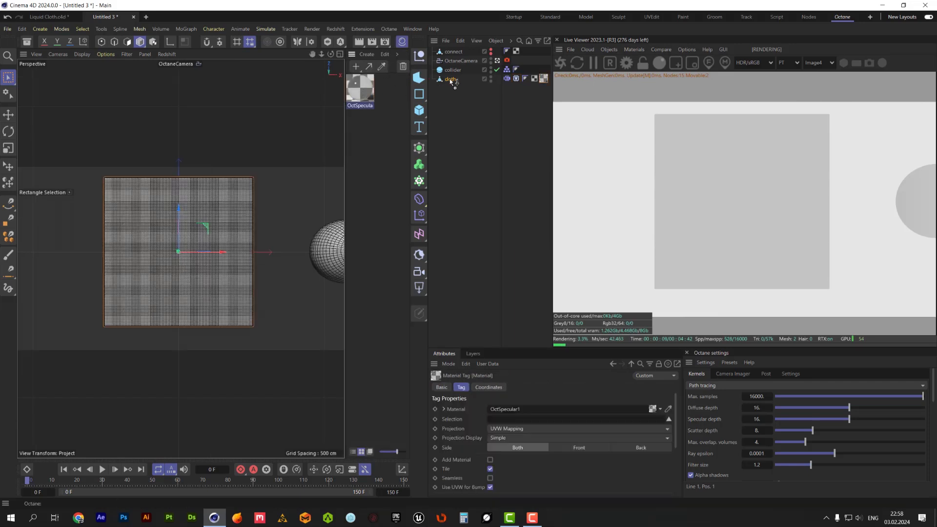
# Add an Octane HDRI environment and load hdr-light-studio_13.exr from the asset library as its texture.
pyautogui.click(608, 51)
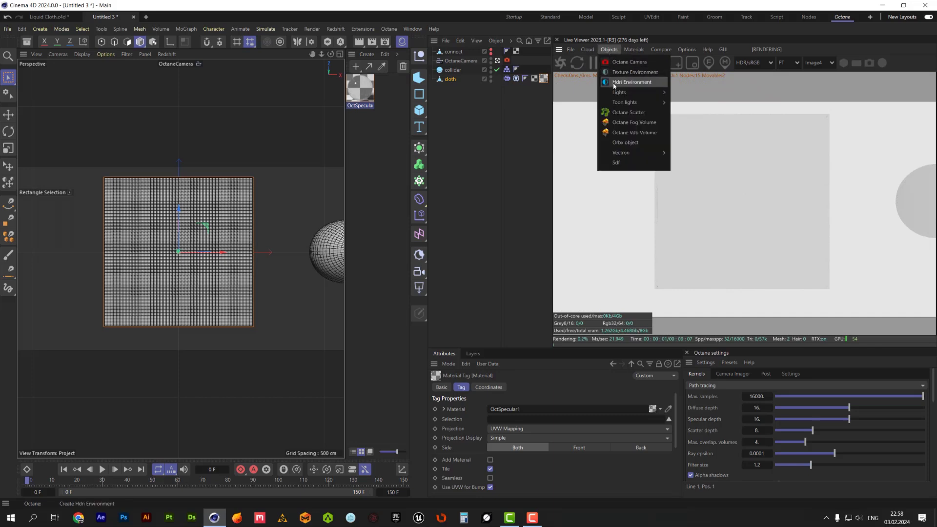
pyautogui.click(614, 84)
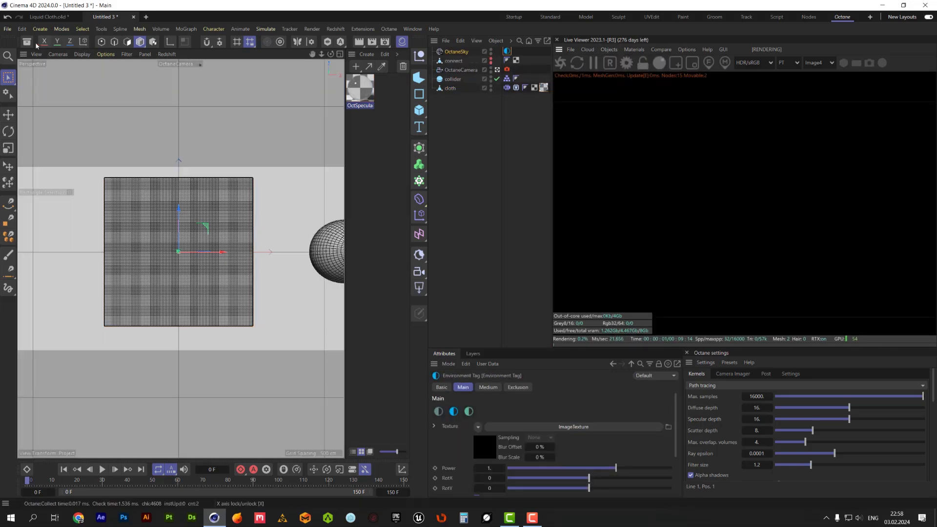
pyautogui.click(28, 42)
pyautogui.moveTo(199, 113); pyautogui.dragTo(200, 168)
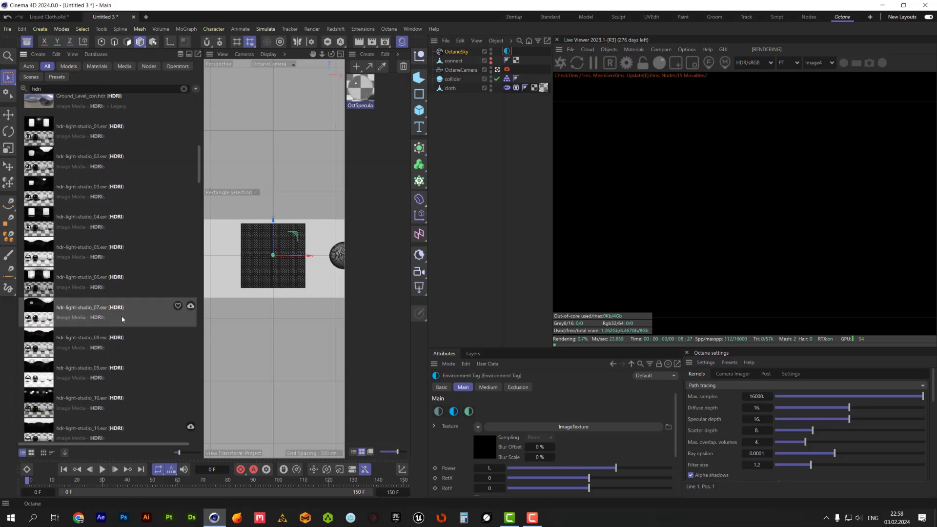
pyautogui.scroll(-2, 120, 385)
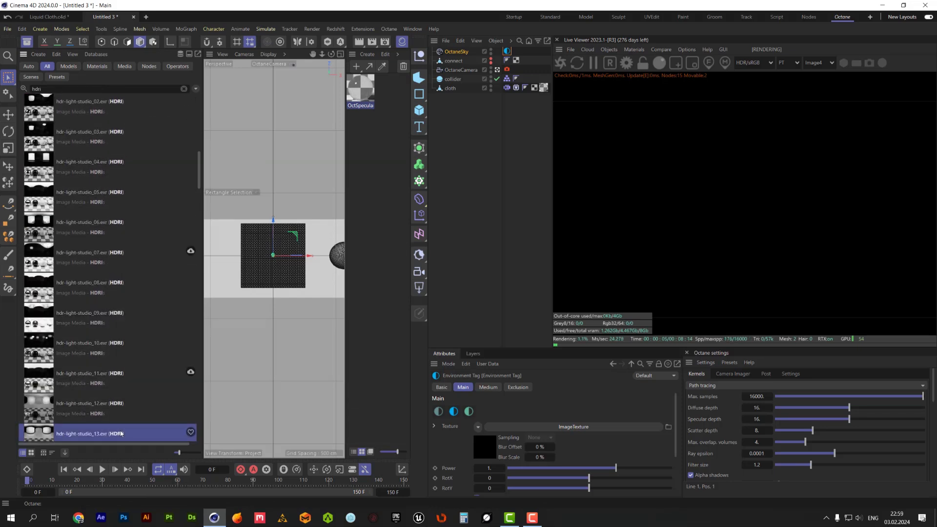
pyautogui.moveTo(131, 429); pyautogui.dragTo(479, 466)
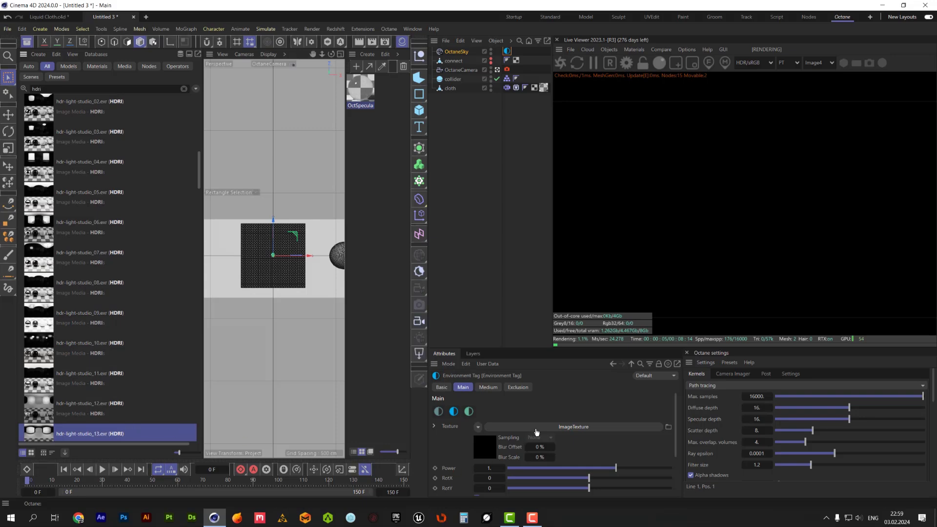
pyautogui.moveTo(536, 432); pyautogui.dragTo(537, 428)
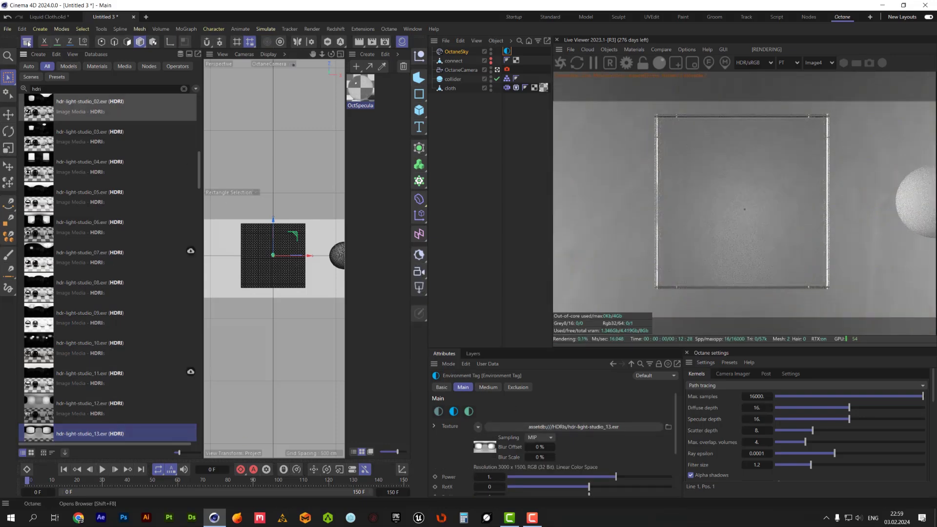
pyautogui.click(27, 43)
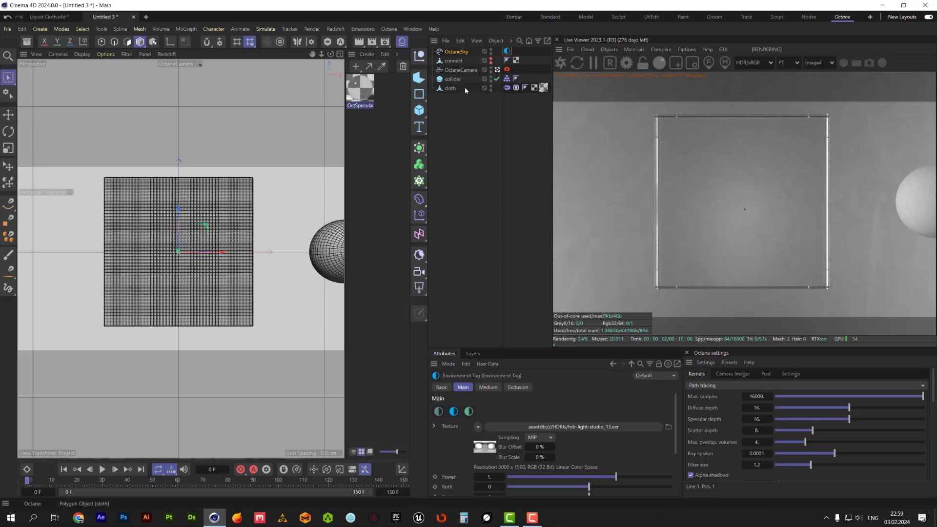
# Add a new plane, place it last in the object list, and rename it "bg".
pyautogui.click(423, 112)
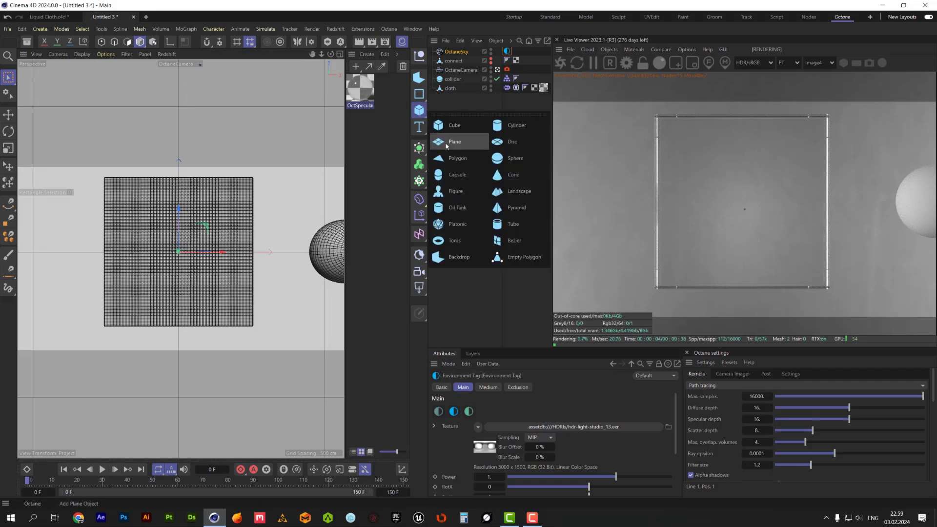
pyautogui.click(447, 143)
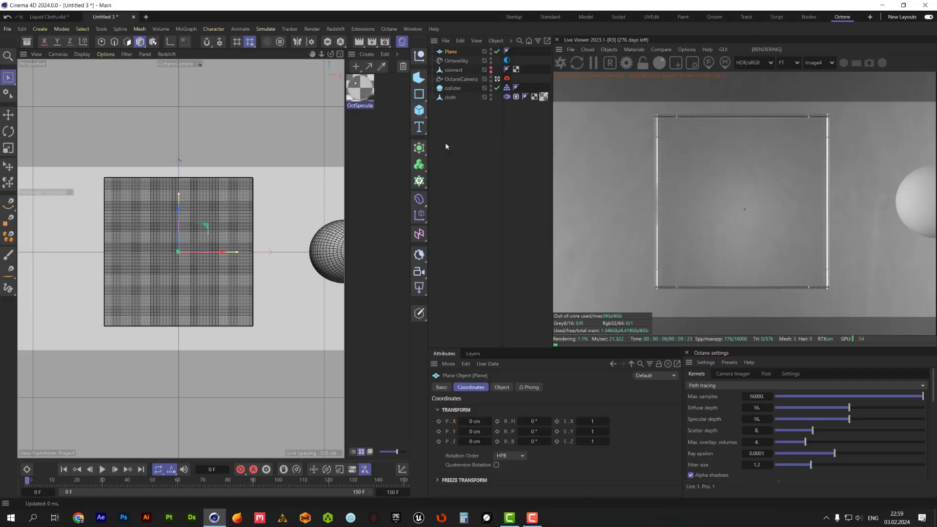
pyautogui.moveTo(457, 100); pyautogui.dragTo(457, 112)
pyautogui.doubleClick(452, 98)
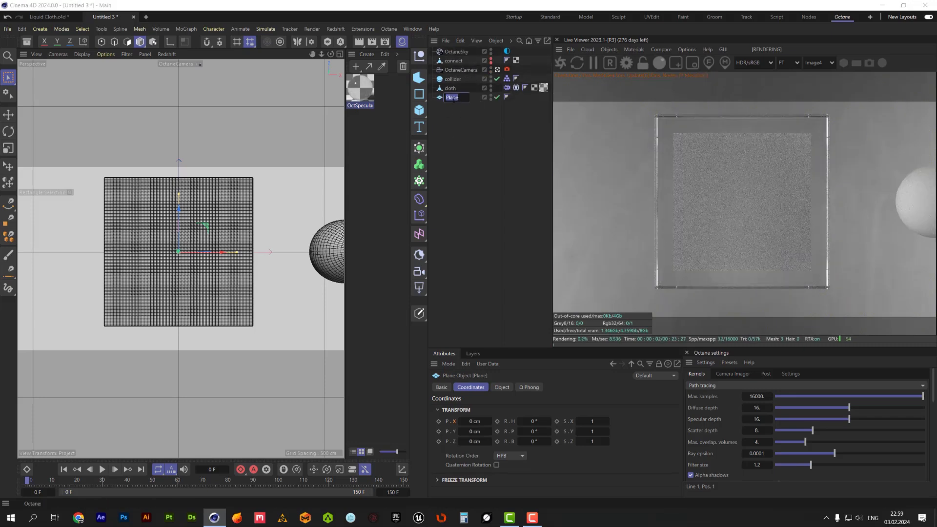
pyautogui.write('bg')
pyautogui.press('Return')
# Move the bg plane well below the cloth in the Right view and scale it up to fill the camera frame.
pyautogui.middleClick(257, 199)
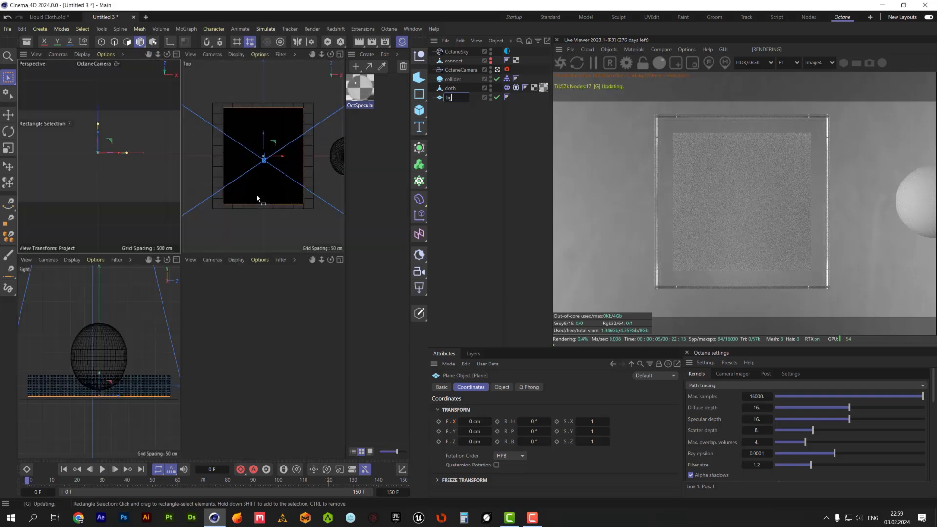
pyautogui.middleClick(133, 317)
pyautogui.scroll(-8, 226, 324)
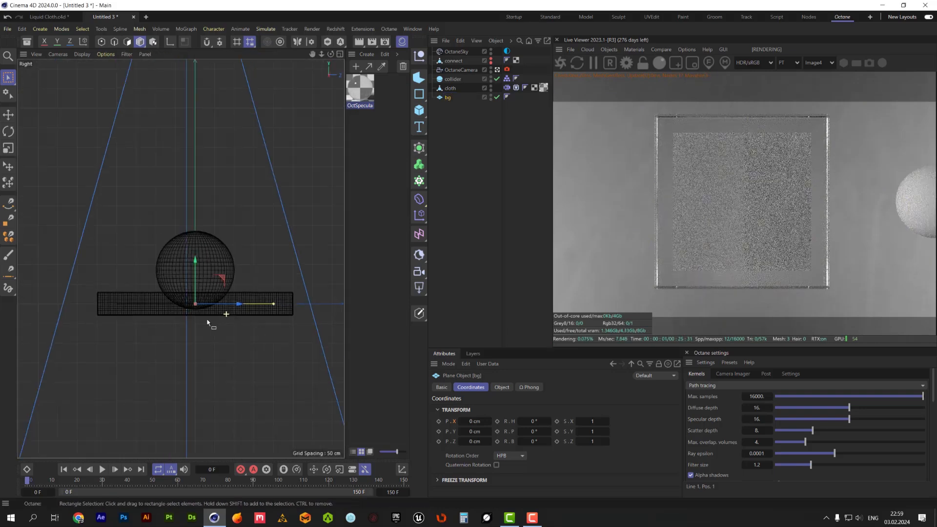
pyautogui.press('e')
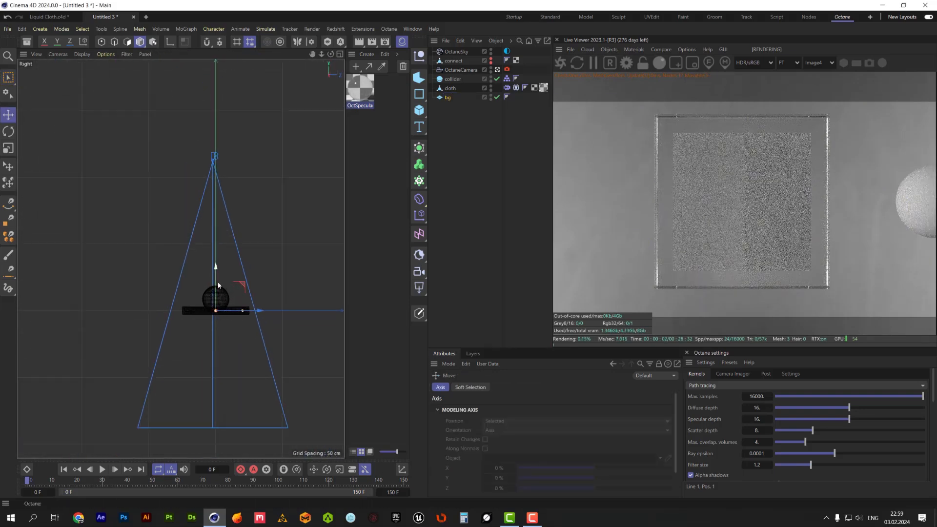
pyautogui.moveTo(216, 286); pyautogui.dragTo(207, 367)
pyautogui.middleClick(207, 368)
pyautogui.middleClick(136, 196)
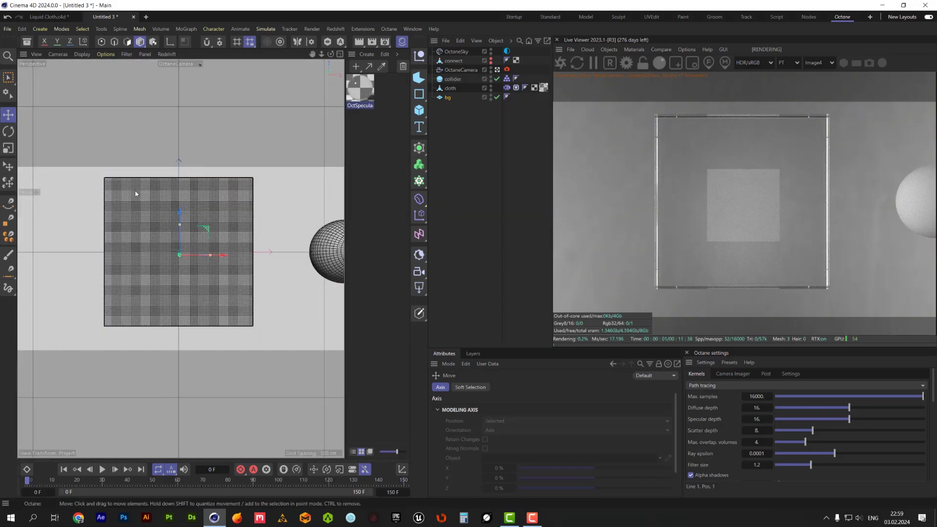
pyautogui.press('t')
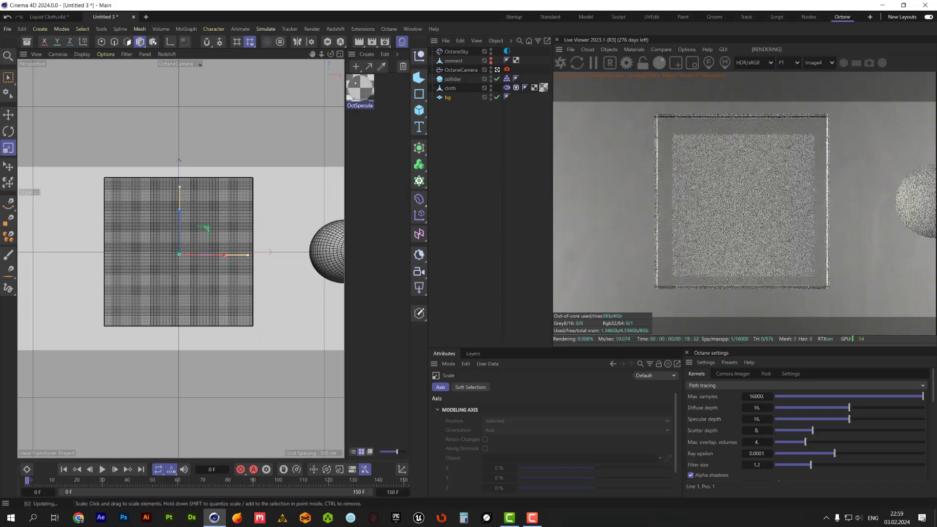
pyautogui.moveTo(112, 335); pyautogui.dragTo(201, 336)
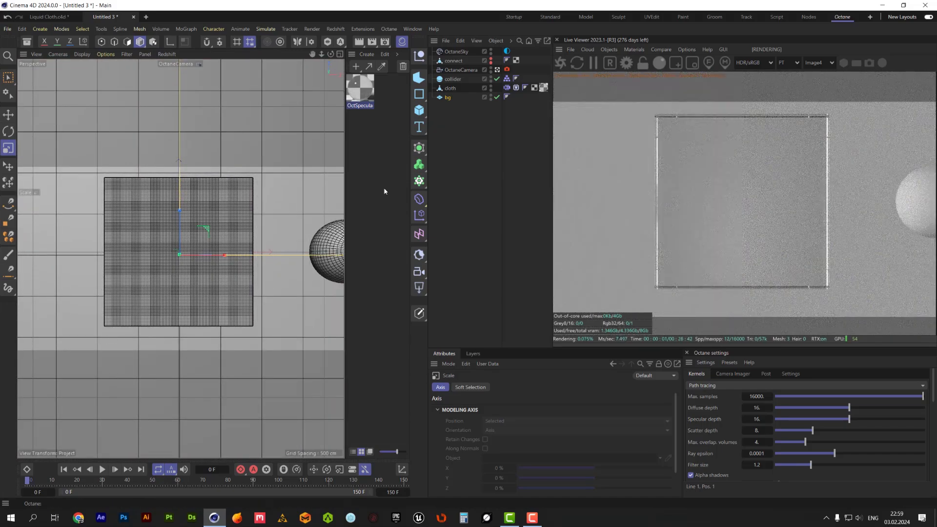
# Create an Octane Diffuse material and apply it to the bg plane.
pyautogui.click(633, 49)
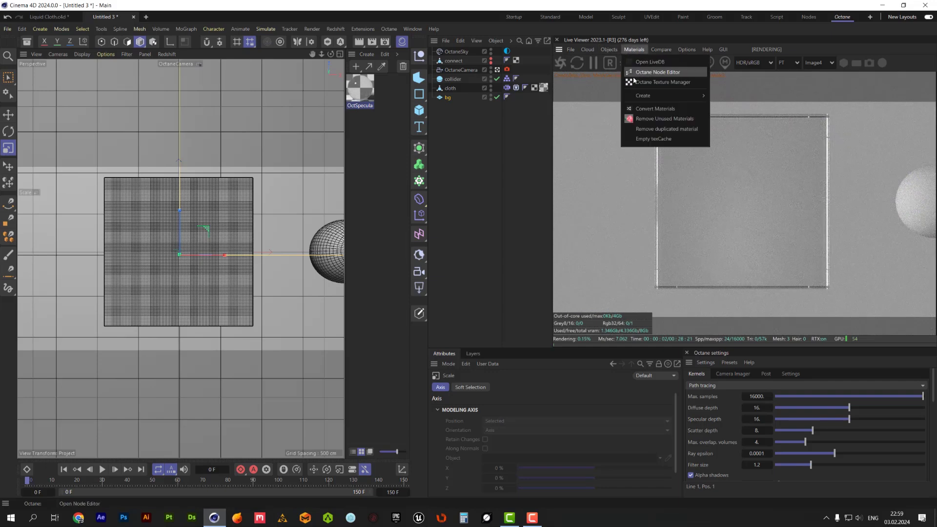
pyautogui.moveTo(637, 97)
pyautogui.click(745, 97)
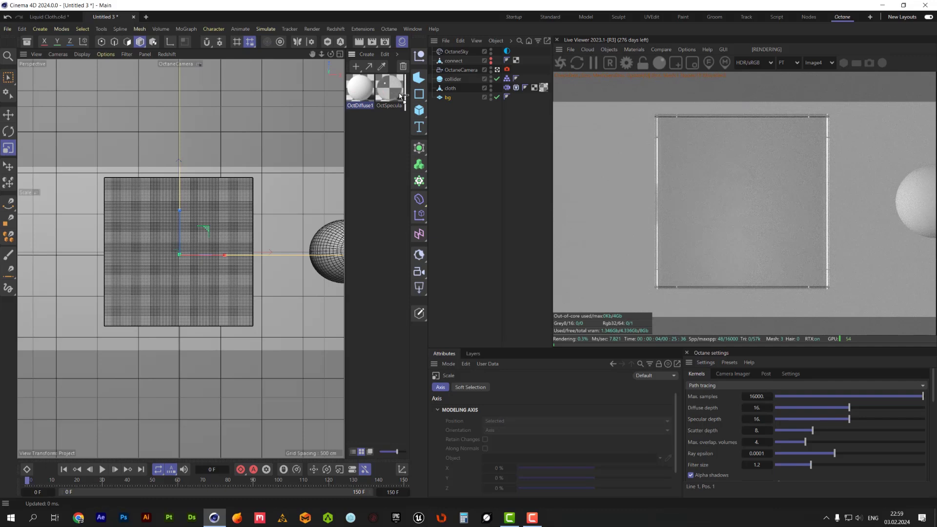
pyautogui.moveTo(445, 98); pyautogui.dragTo(447, 98)
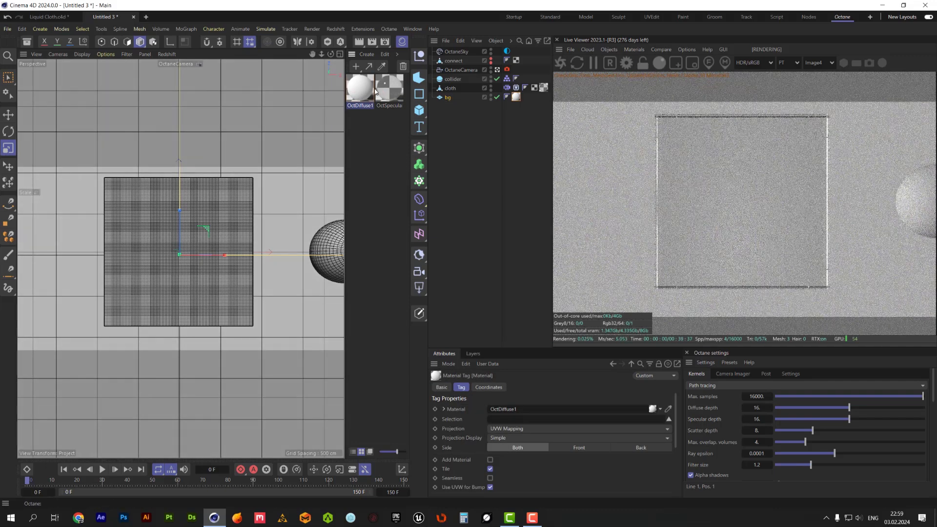
# Darken the OctDiffuse1 material's diffuse color to a mid grey of about RGB 174, 171, 171.
pyautogui.click(363, 92)
pyautogui.doubleClick(364, 91)
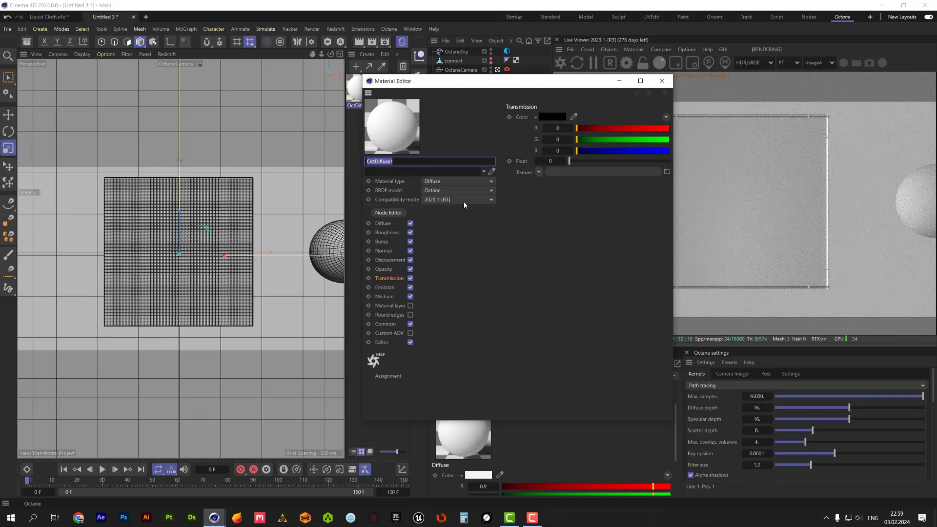
pyautogui.click(383, 223)
pyautogui.click(561, 117)
pyautogui.moveTo(562, 120); pyautogui.dragTo(563, 207)
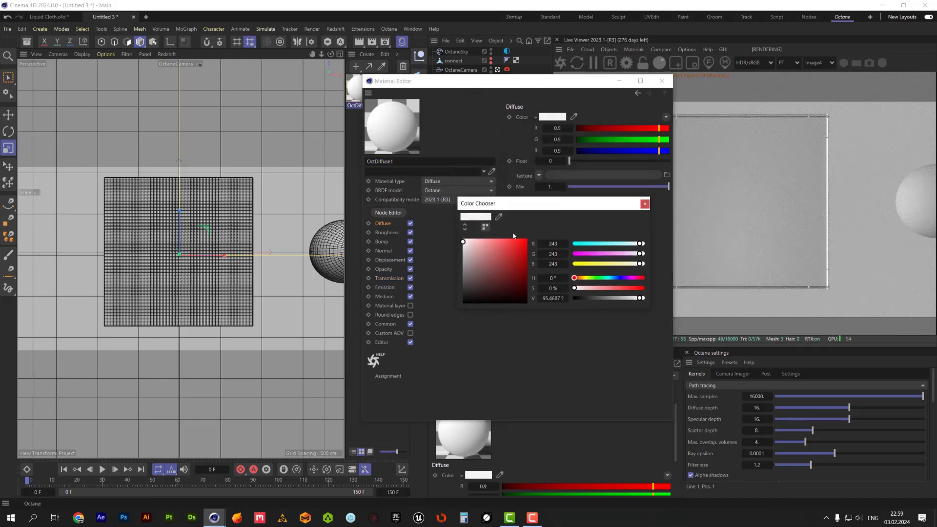
pyautogui.moveTo(468, 246); pyautogui.dragTo(466, 257)
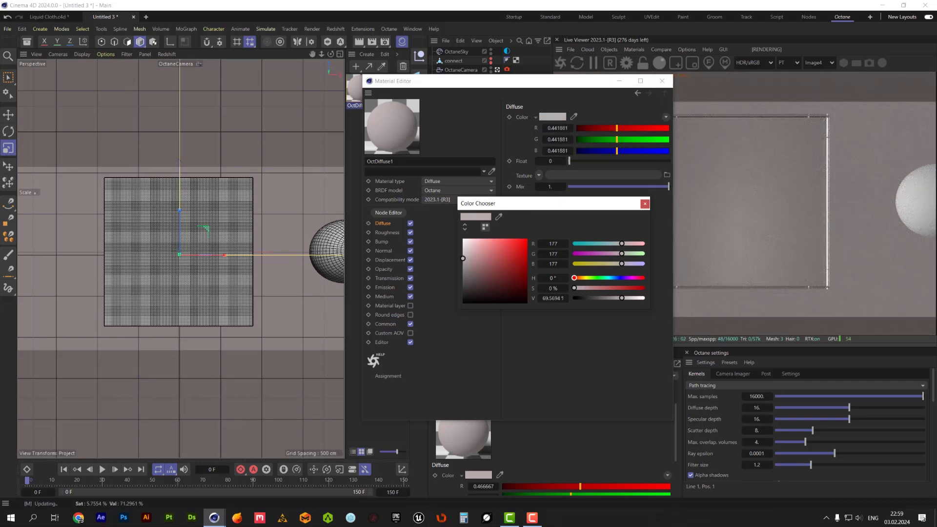
pyautogui.moveTo(469, 255); pyautogui.dragTo(464, 259)
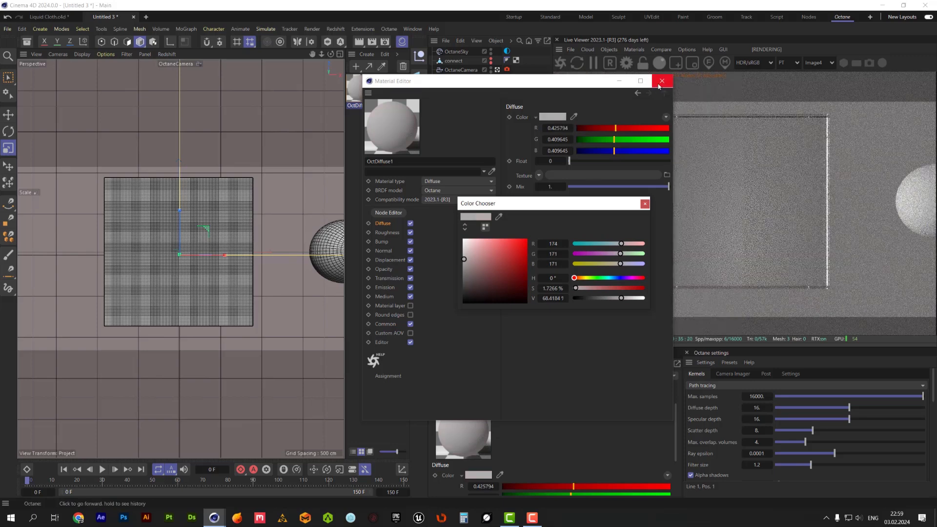
pyautogui.click(661, 81)
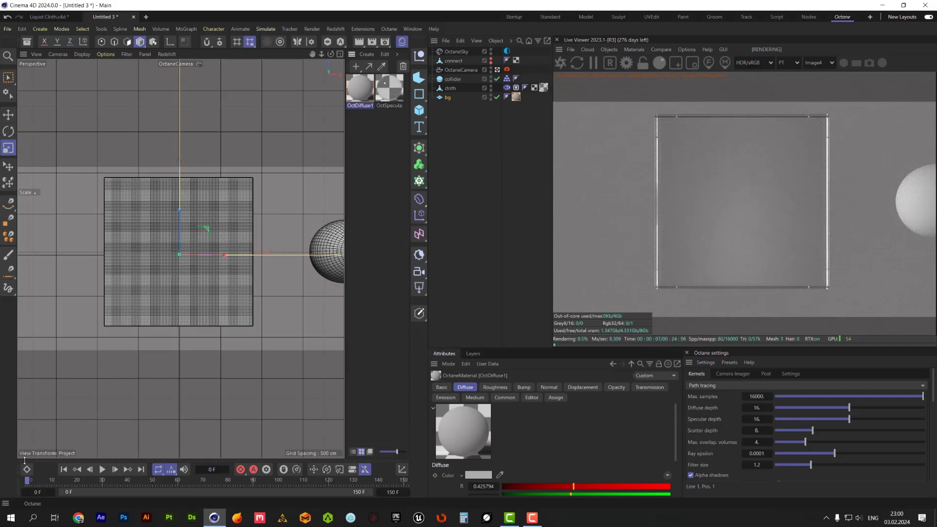
# At frame 29, set the OctaneSky environment's power to about 2.11 and its RotX to about -0.62.
pyautogui.moveTo(29, 483); pyautogui.dragTo(104, 493)
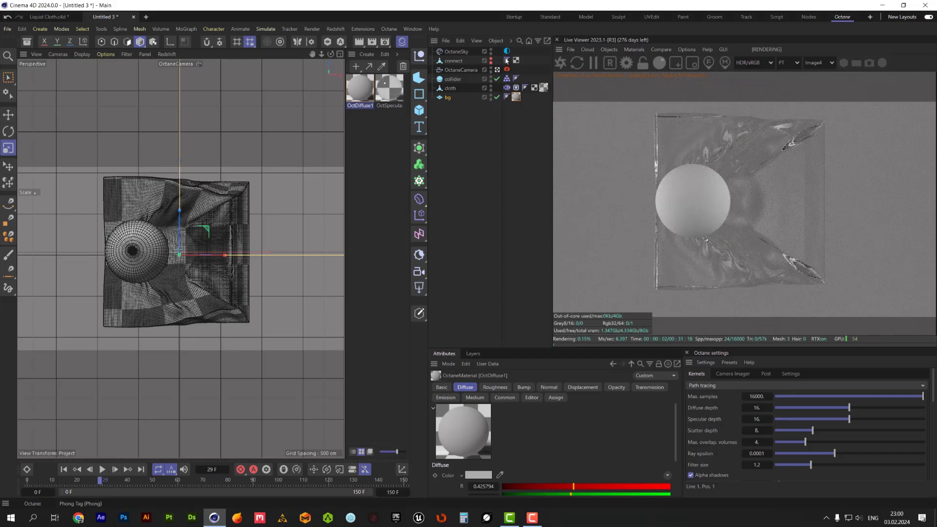
pyautogui.click(507, 51)
pyautogui.moveTo(617, 478); pyautogui.dragTo(634, 482)
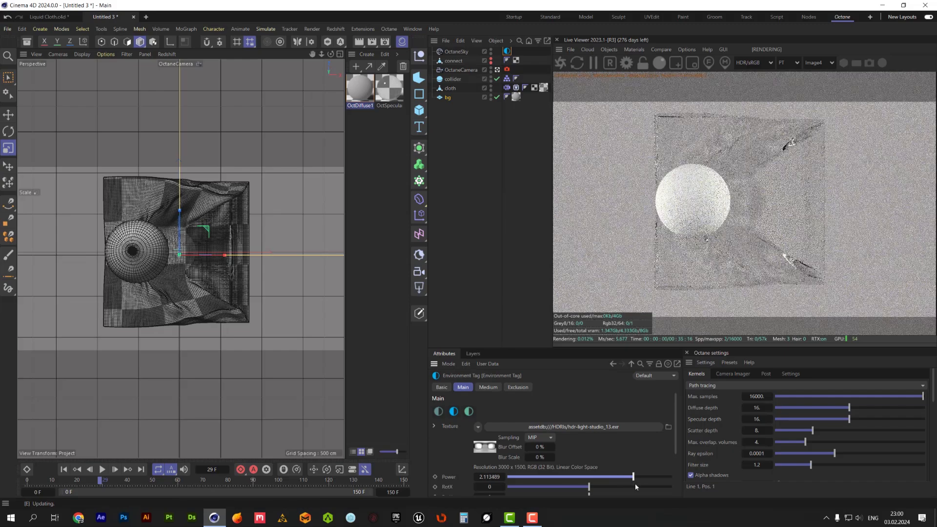
pyautogui.scroll(-2, 674, 449)
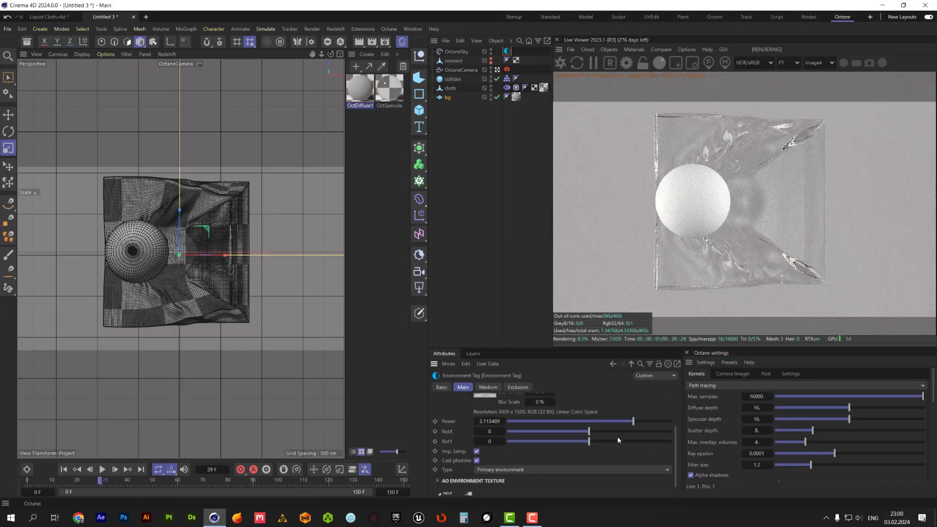
pyautogui.moveTo(586, 431); pyautogui.dragTo(540, 436)
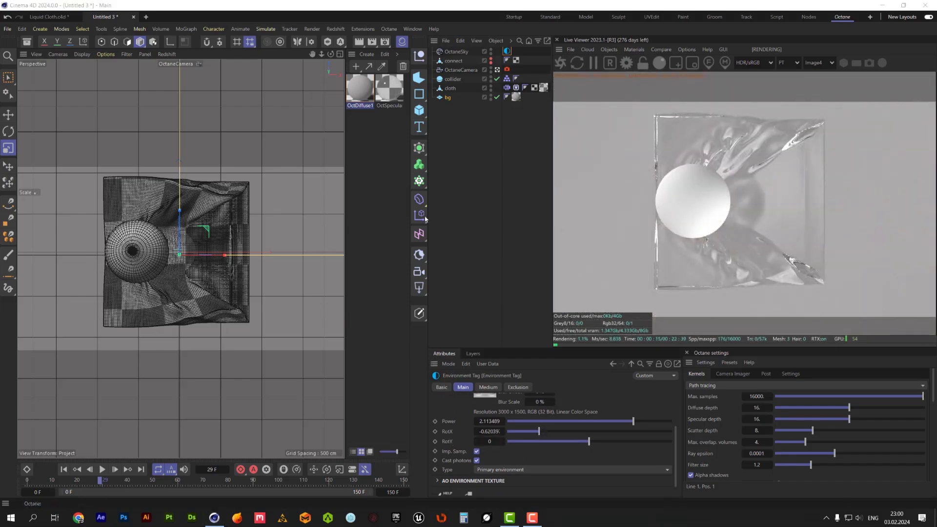
# Set the roughness float of the OctSpecular1 material to 0.02.
pyautogui.doubleClick(390, 97)
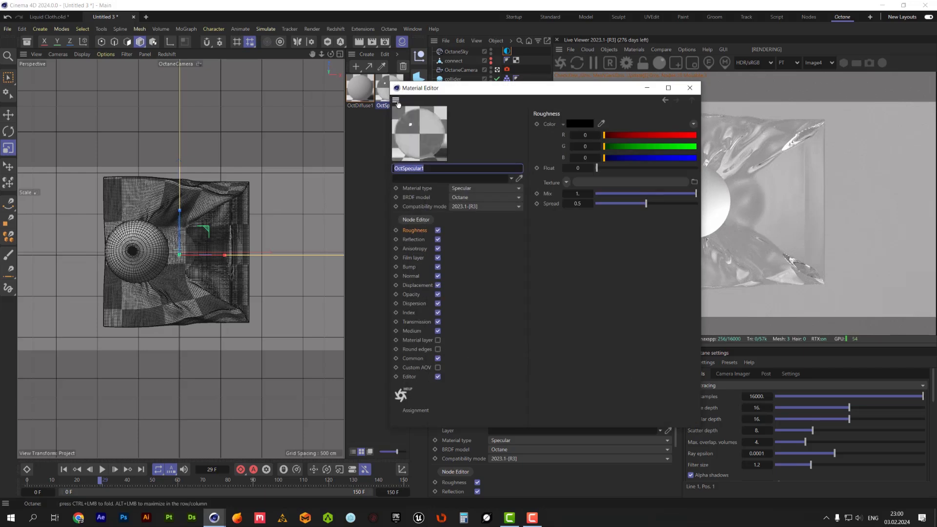
pyautogui.click(579, 168)
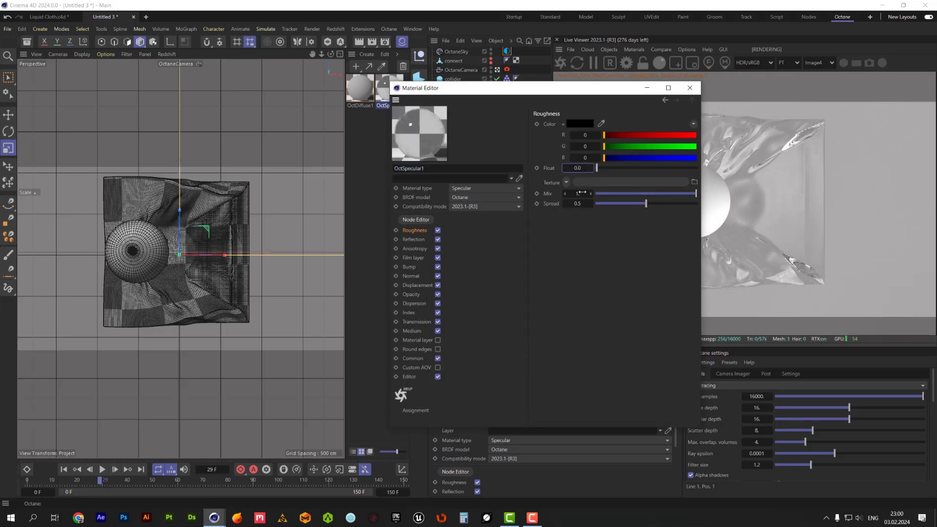
pyautogui.moveTo(593, 96); pyautogui.dragTo(453, 119)
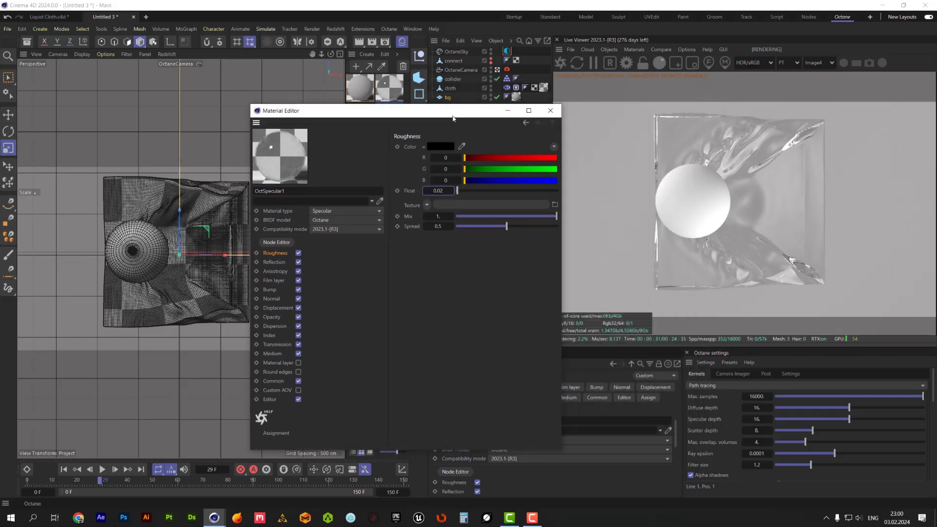
# Add a Scattering Medium to the OctSpecular1 material and set its density to 3.
pyautogui.click(274, 354)
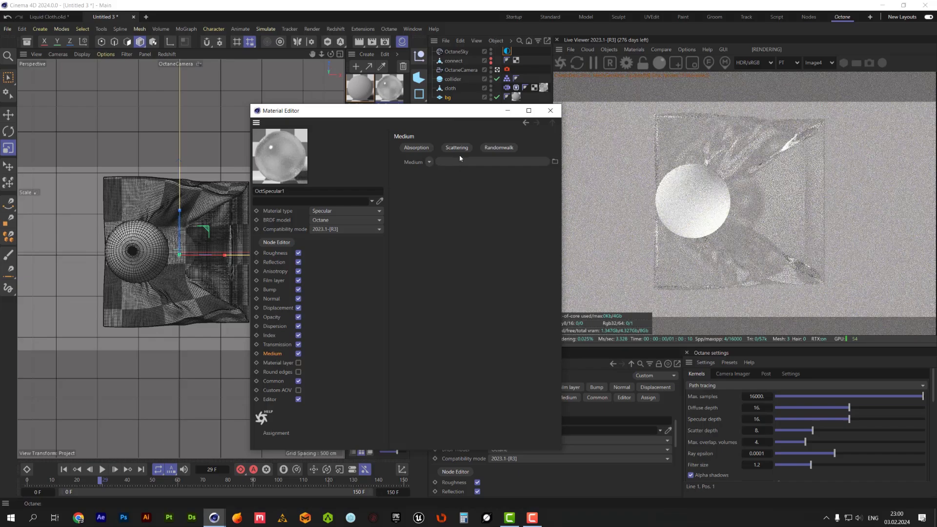
pyautogui.click(462, 152)
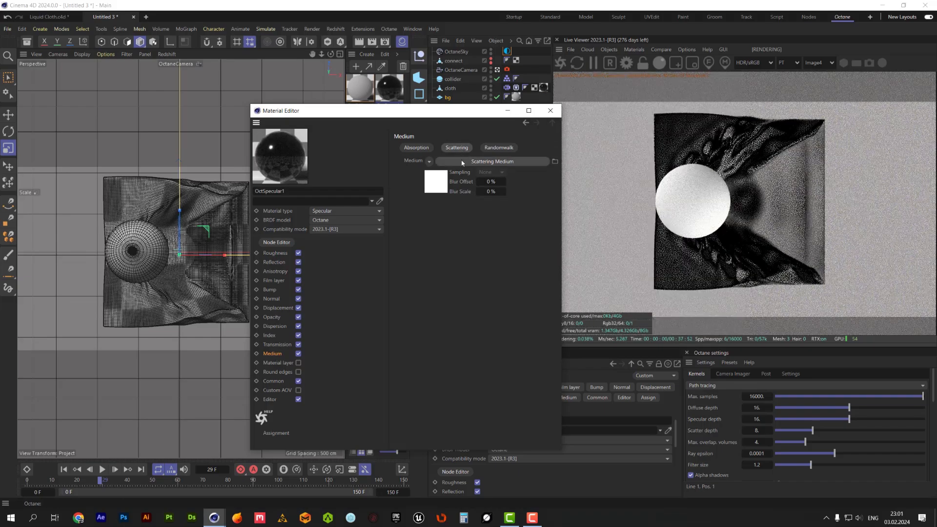
pyautogui.click(462, 162)
pyautogui.moveTo(548, 155)
pyautogui.mouseDown()
pyautogui.moveTo(528, 161)
pyautogui.moveTo(538, 162)
pyautogui.mouseUp()
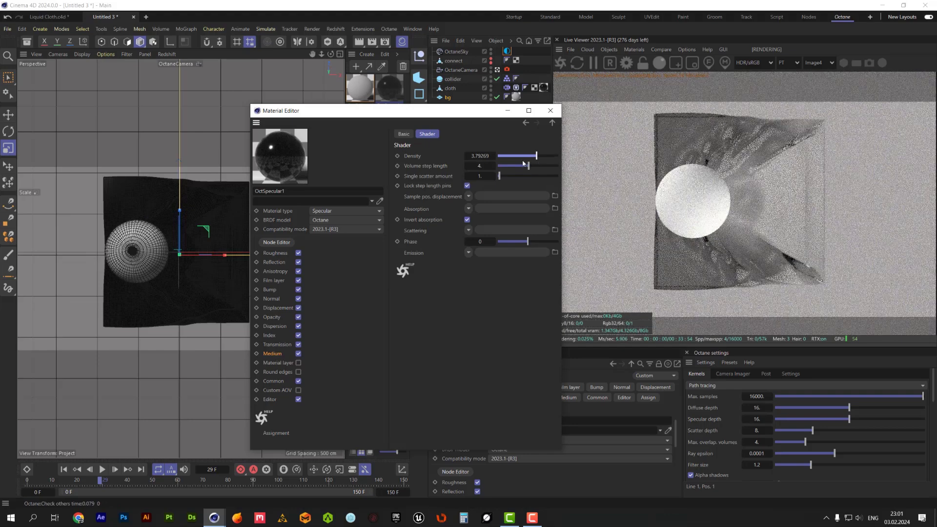
pyautogui.doubleClick(481, 156)
pyautogui.write('3.')
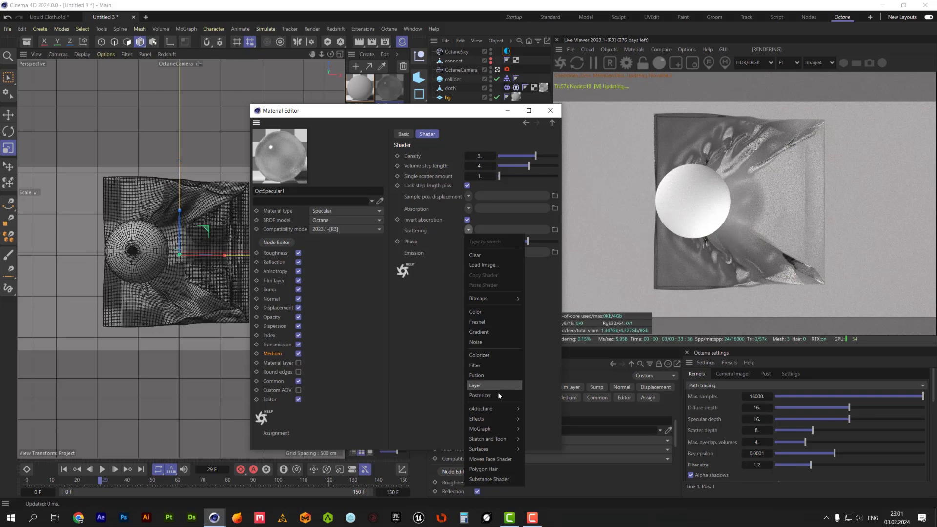
# Assign an RgbSpectrum shader to both the scattering and the absorption of the medium.
pyautogui.moveTo(499, 412)
pyautogui.moveTo(565, 501)
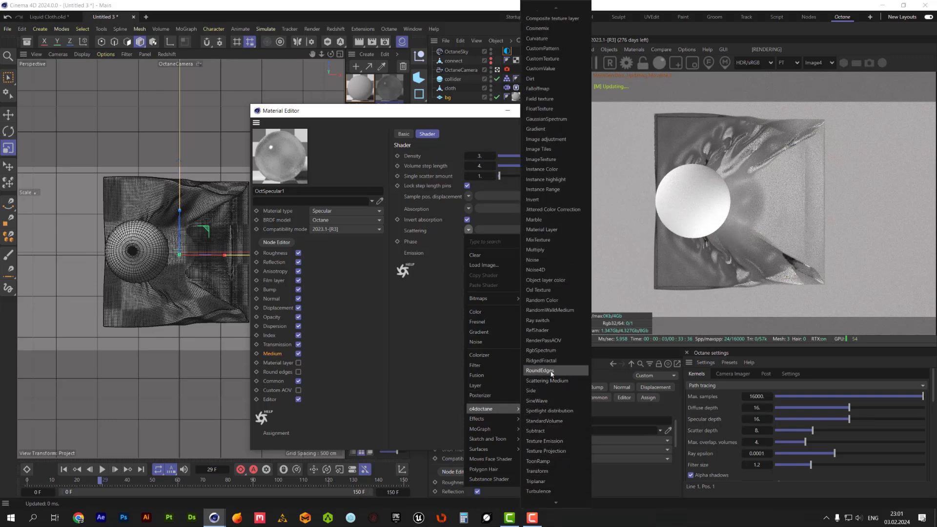
pyautogui.click(548, 351)
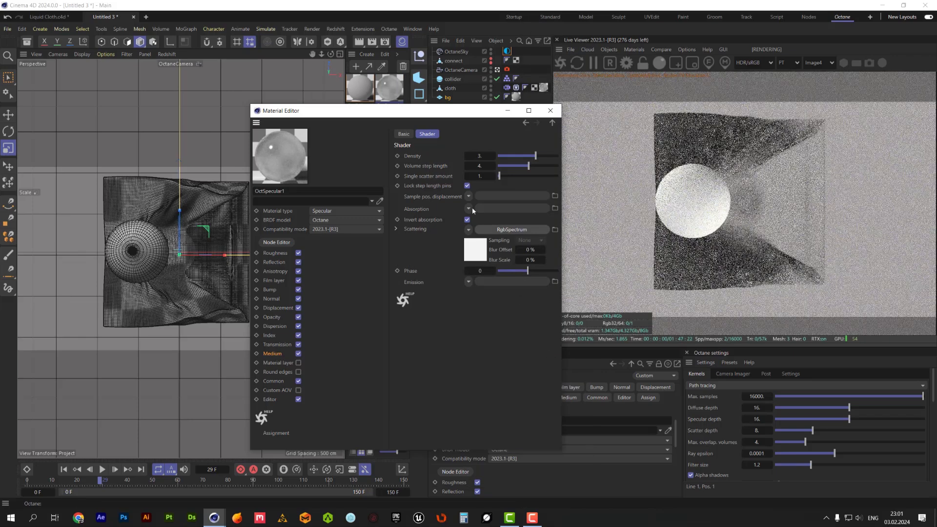
pyautogui.click(468, 208)
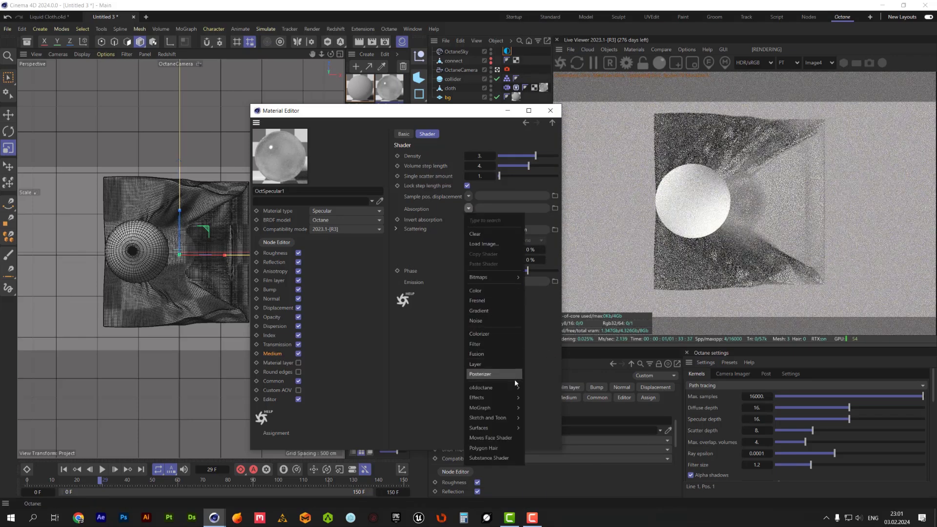
pyautogui.moveTo(483, 388)
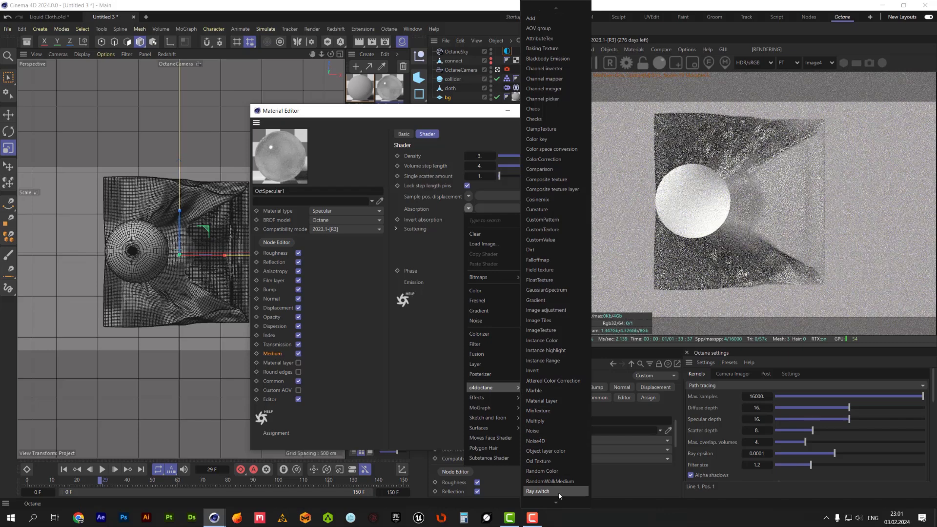
pyautogui.moveTo(558, 497)
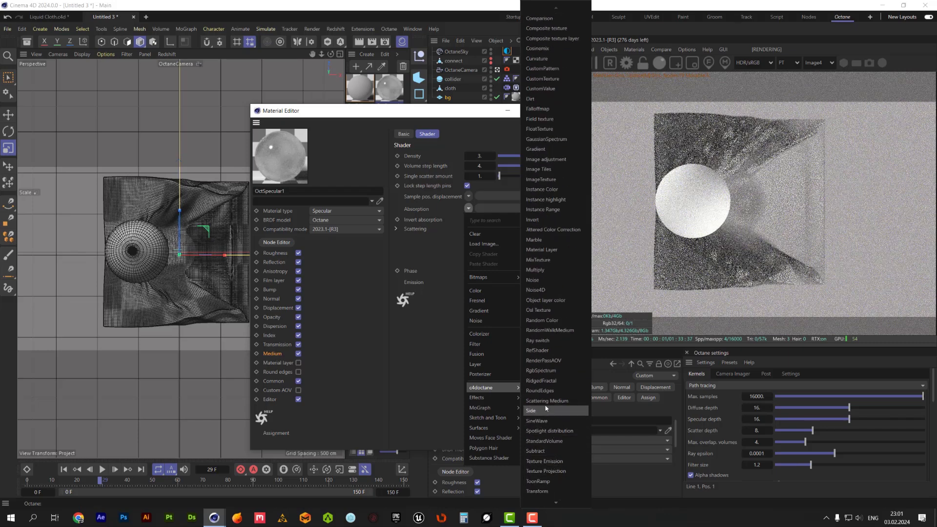
pyautogui.click(545, 373)
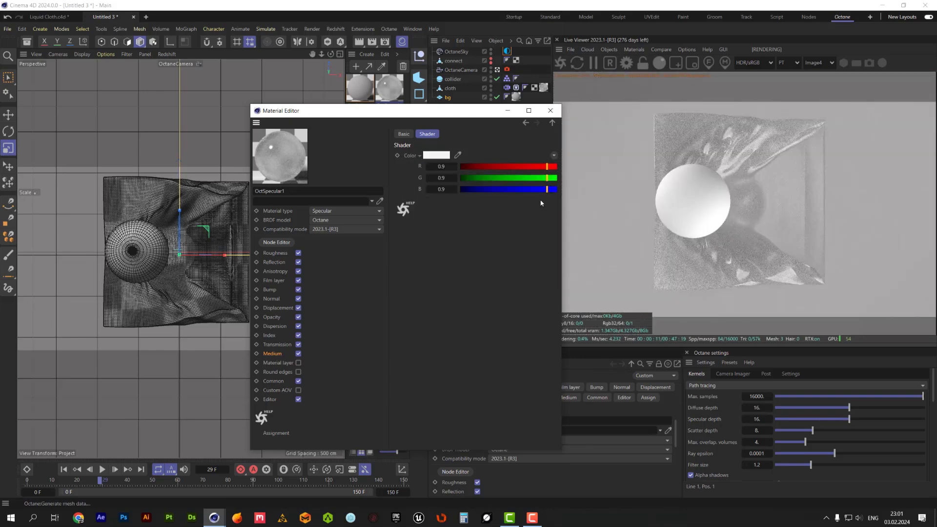
# Set the scattering RgbSpectrum to a pinkish red with R 1, G 0 and B about 0.076.
pyautogui.click(557, 167)
pyautogui.moveTo(547, 178); pyautogui.dragTo(452, 179)
pyautogui.moveTo(525, 192); pyautogui.dragTo(467, 196)
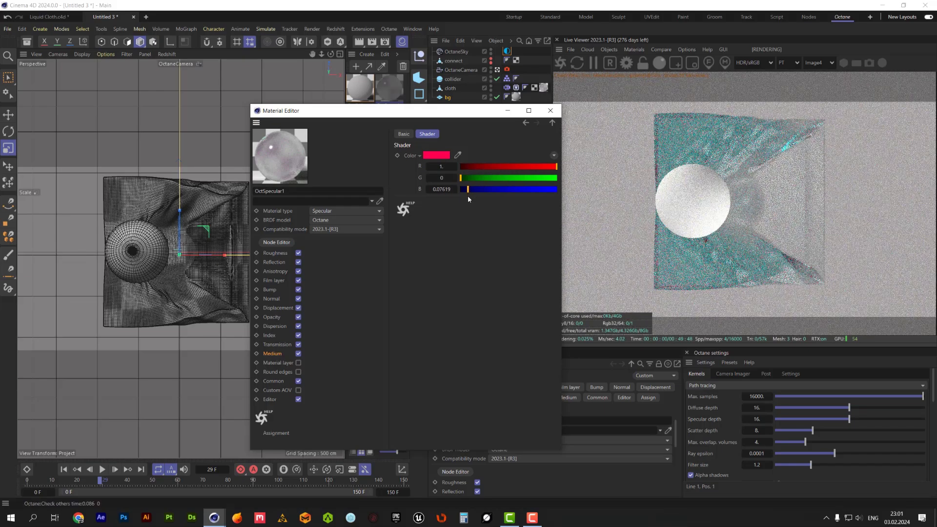
pyautogui.click(551, 122)
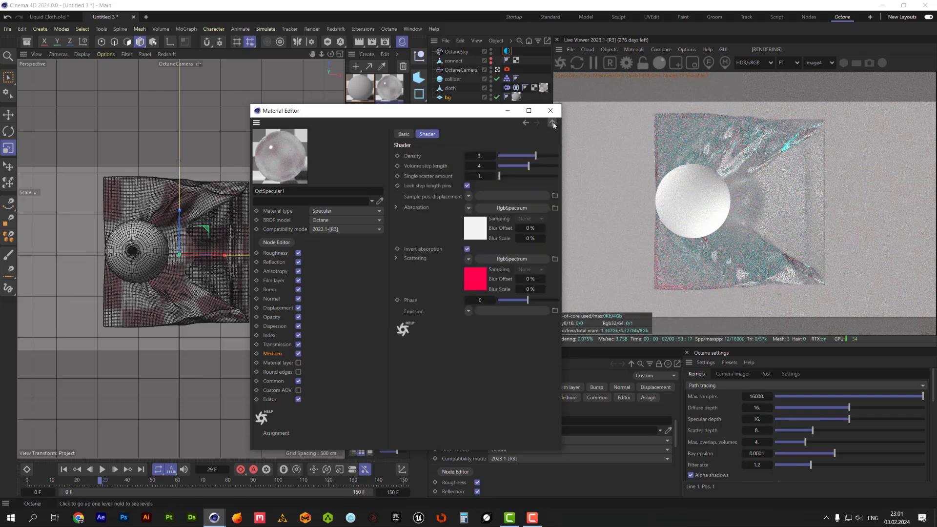
# Set the absorption RgbSpectrum to light blue, about R 0.5, G 0.77, B 1, and the medium's phase to -1.
pyautogui.click(485, 232)
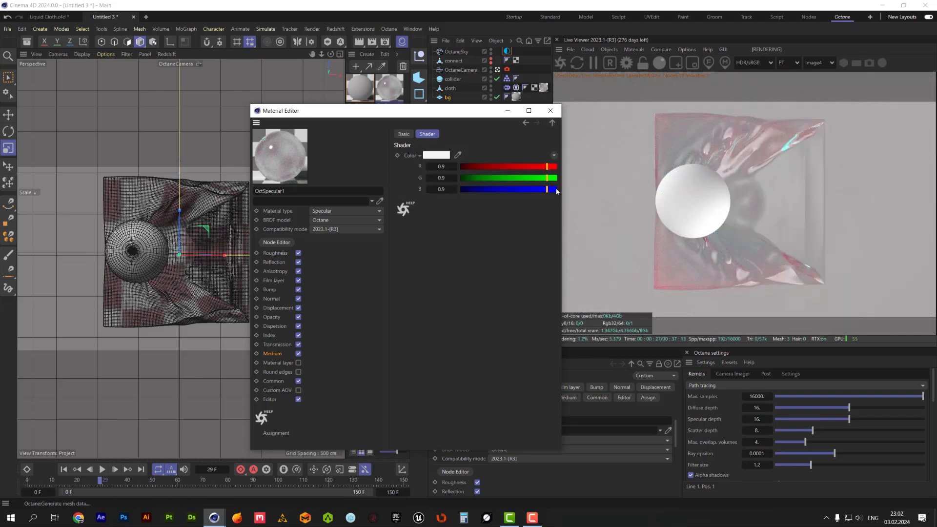
pyautogui.click(545, 179)
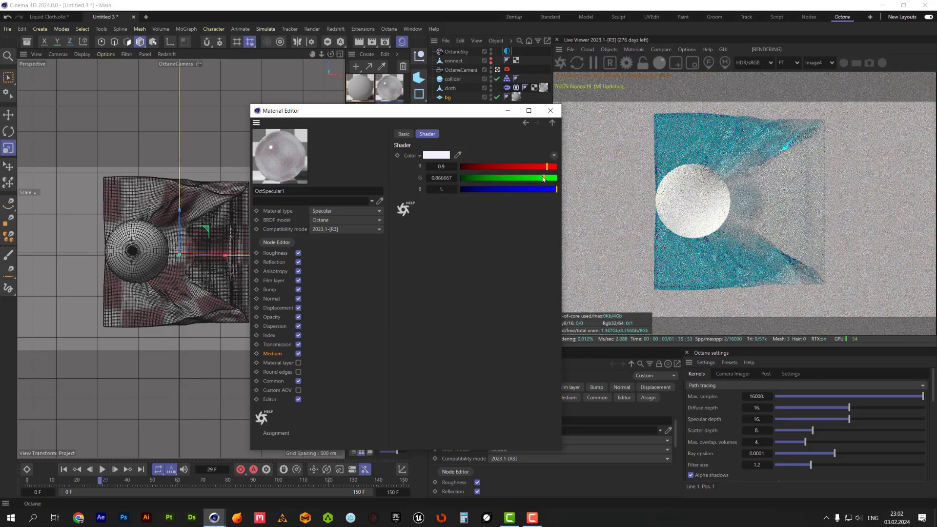
pyautogui.moveTo(523, 179)
pyautogui.mouseDown()
pyautogui.moveTo(542, 166)
pyautogui.moveTo(510, 174)
pyautogui.mouseUp()
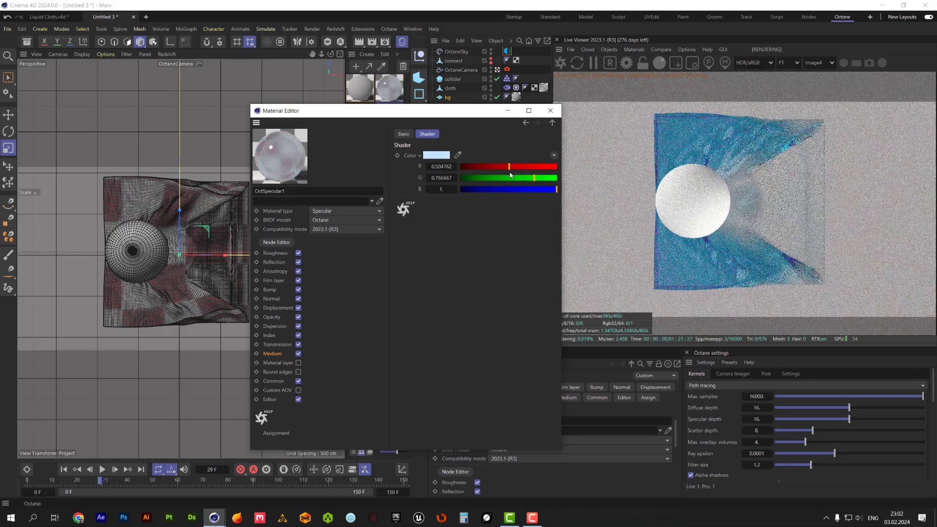
pyautogui.click(553, 123)
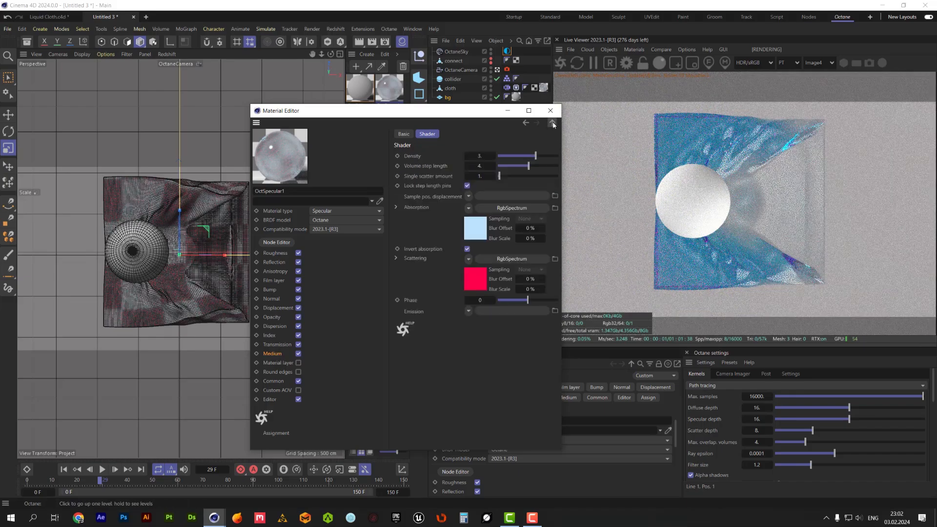
pyautogui.moveTo(528, 300); pyautogui.dragTo(493, 301)
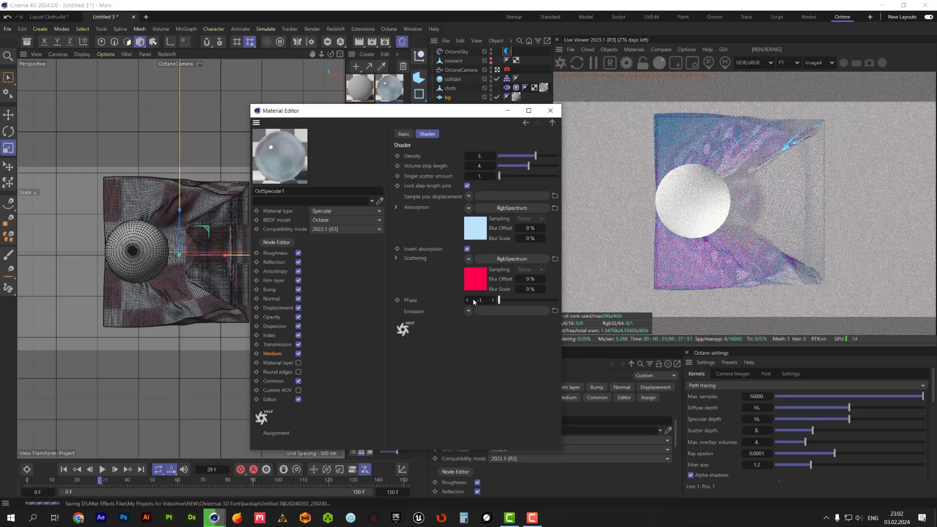
# Set the OctSpecular1 transmission color to pure white, RGB 255, 255, 255, and close the material.
pyautogui.click(275, 345)
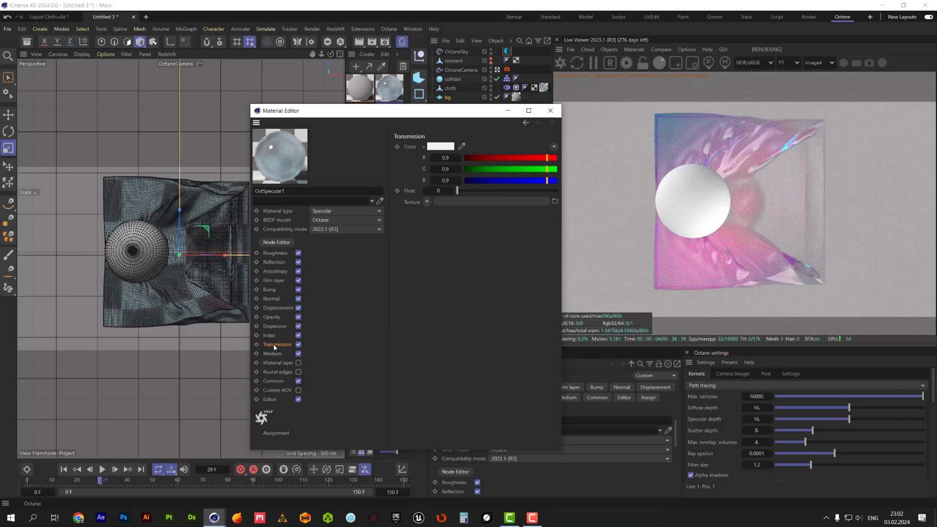
pyautogui.click(441, 146)
pyautogui.moveTo(350, 195); pyautogui.dragTo(348, 192)
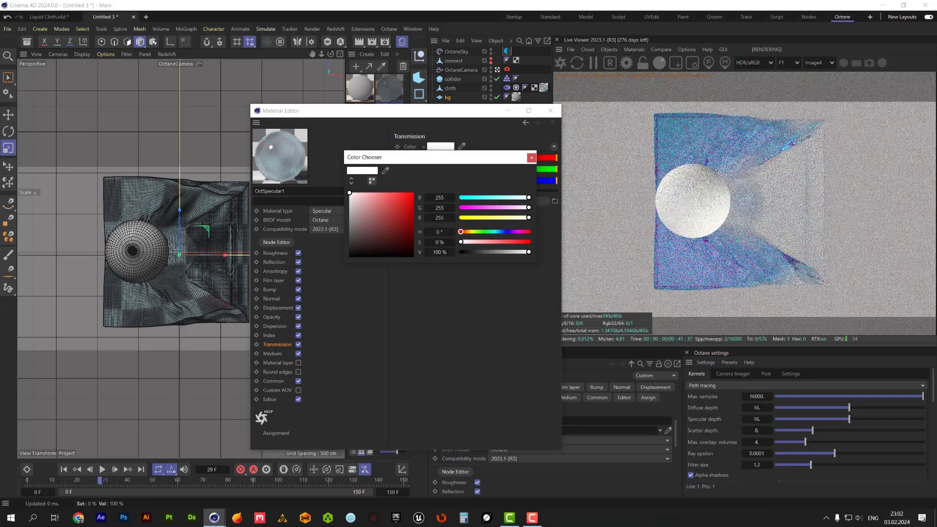
pyautogui.click(558, 113)
# Add an Octane Targetted Arealight with the cloth object selected.
pyautogui.click(450, 89)
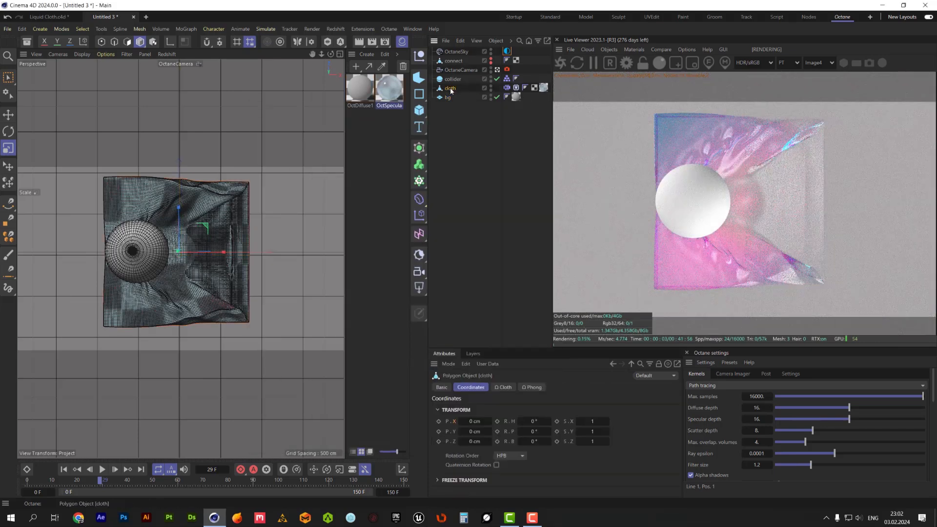
pyautogui.click(610, 50)
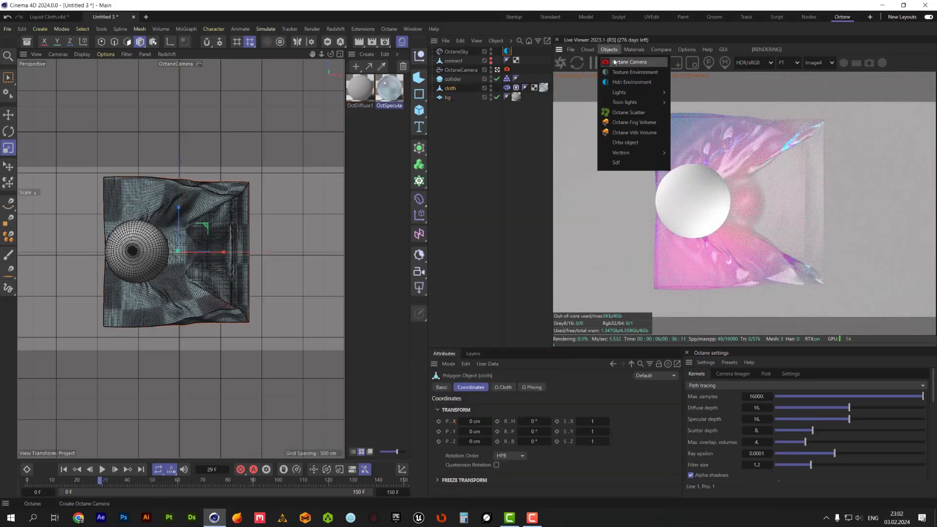
pyautogui.moveTo(629, 92)
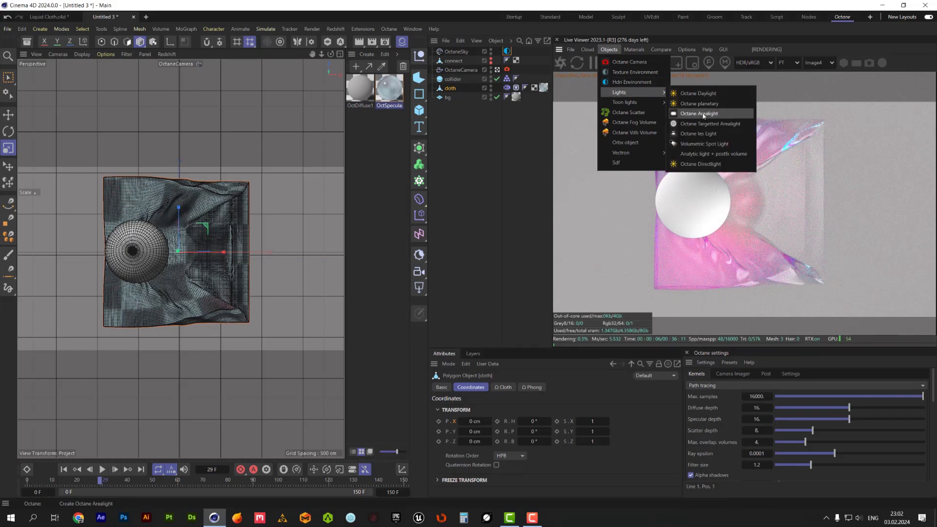
pyautogui.click(709, 125)
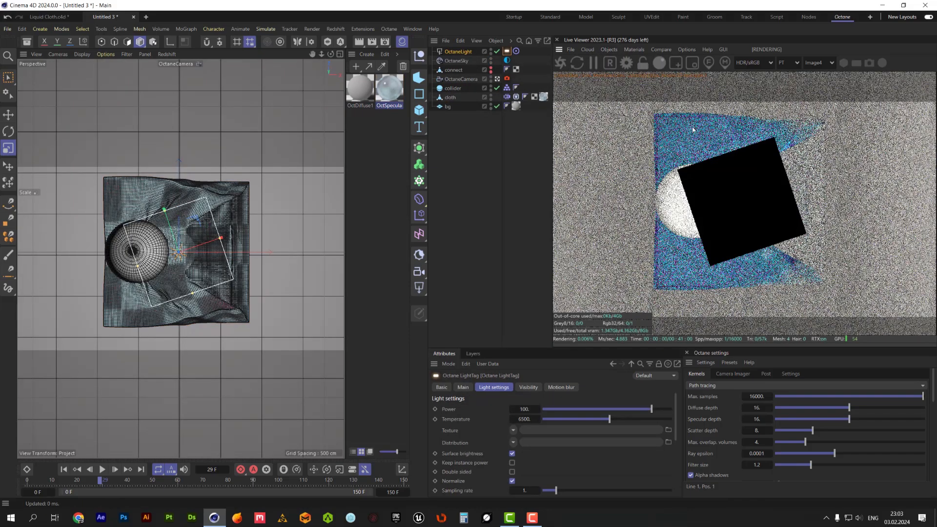
# Enlarge the Top viewport and switch it to an orbitable perspective view showing the cloth and the light above it.
pyautogui.middleClick(300, 178)
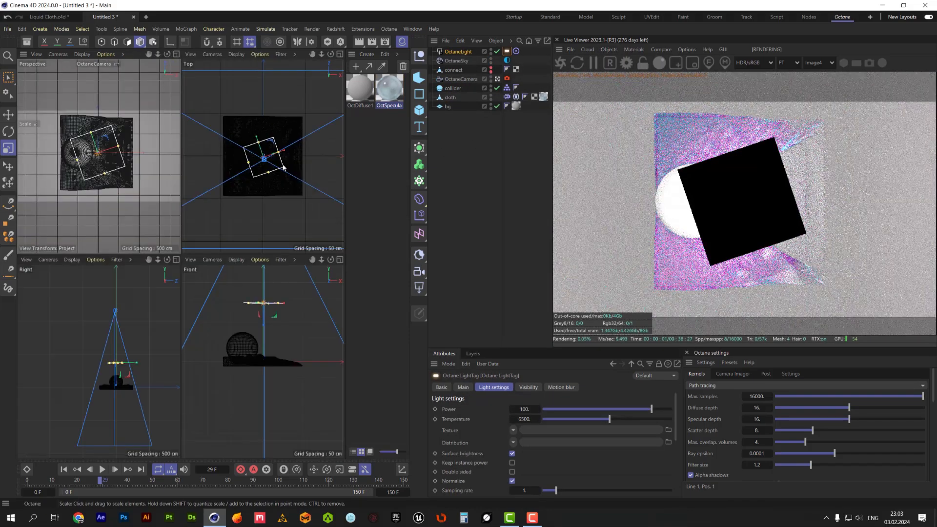
pyautogui.middleClick(215, 116)
pyautogui.click(88, 56)
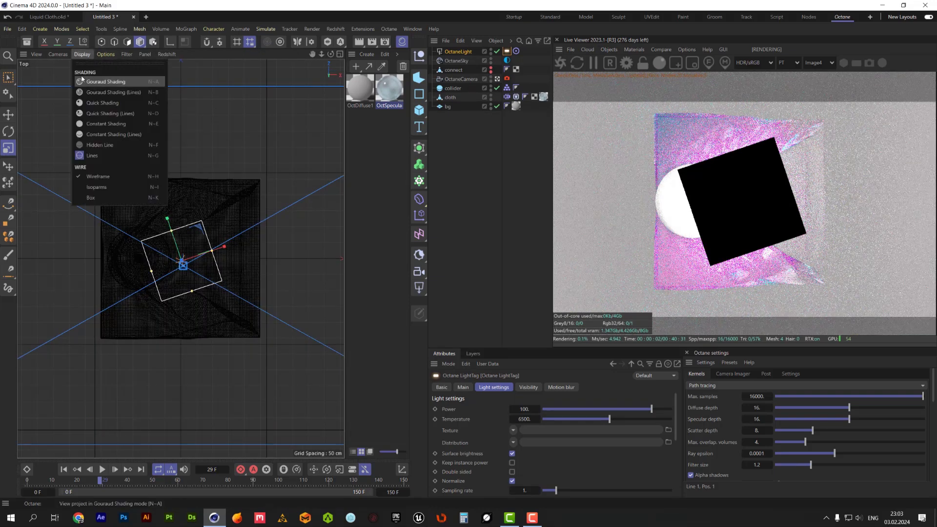
pyautogui.moveTo(57, 57)
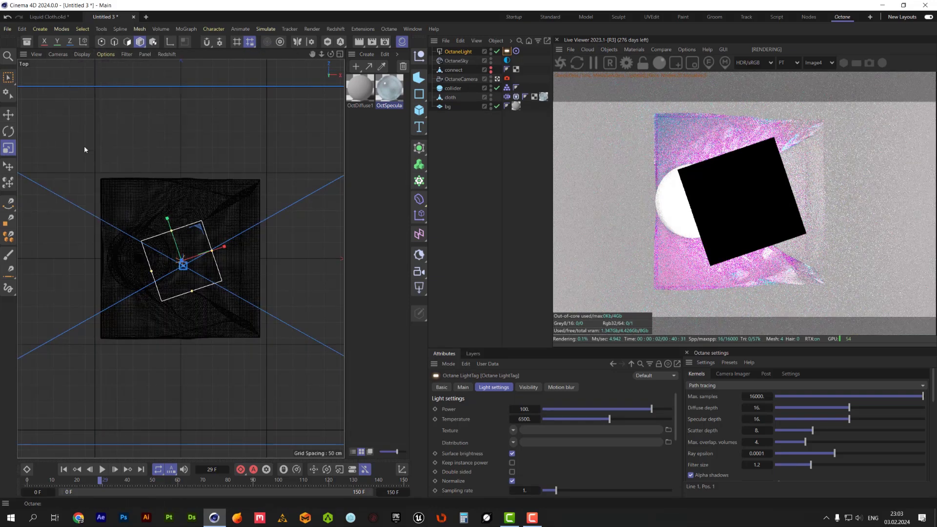
pyautogui.click(73, 145)
pyautogui.keyDown('alt'); pyautogui.moveTo(155, 234); pyautogui.dragTo(204, 265); pyautogui.keyUp('alt')
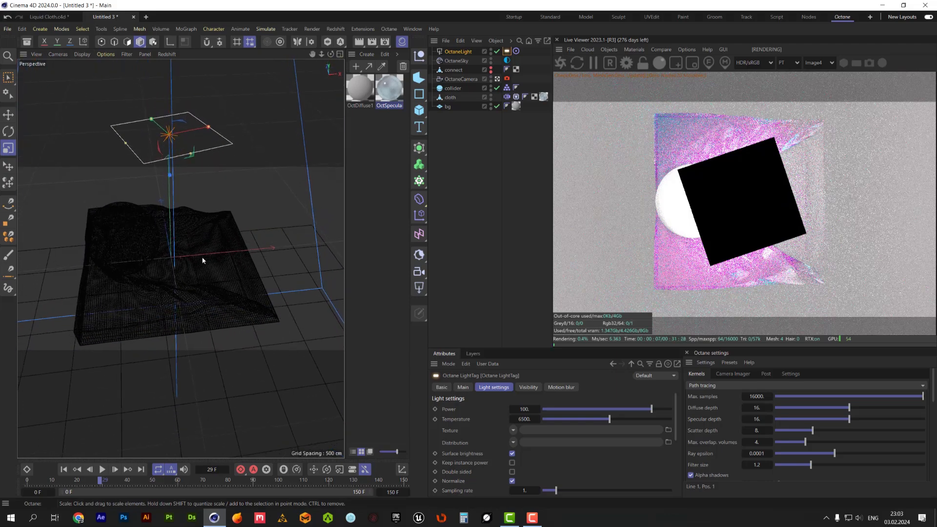
# Move the area light below the cloth, outside the corner that is lower left in the camera render, aimed up at it.
pyautogui.press('e')
pyautogui.moveTo(193, 133); pyautogui.dragTo(82, 390)
pyautogui.keyDown('alt'); pyautogui.moveTo(136, 315); pyautogui.dragTo(220, 272, button='middle'); pyautogui.keyUp('alt')
pyautogui.moveTo(191, 325); pyautogui.dragTo(153, 326)
pyautogui.keyDown('alt'); pyautogui.moveTo(191, 287); pyautogui.dragTo(118, 253); pyautogui.keyUp('alt')
pyautogui.moveTo(181, 333)
pyautogui.mouseDown()
pyautogui.moveTo(153, 343)
pyautogui.moveTo(160, 360)
pyautogui.moveTo(186, 342)
pyautogui.mouseUp()
pyautogui.moveTo(122, 382); pyautogui.dragTo(152, 391)
pyautogui.moveTo(71, 338); pyautogui.dragTo(65, 324)
pyautogui.moveTo(109, 345); pyautogui.dragTo(121, 330)
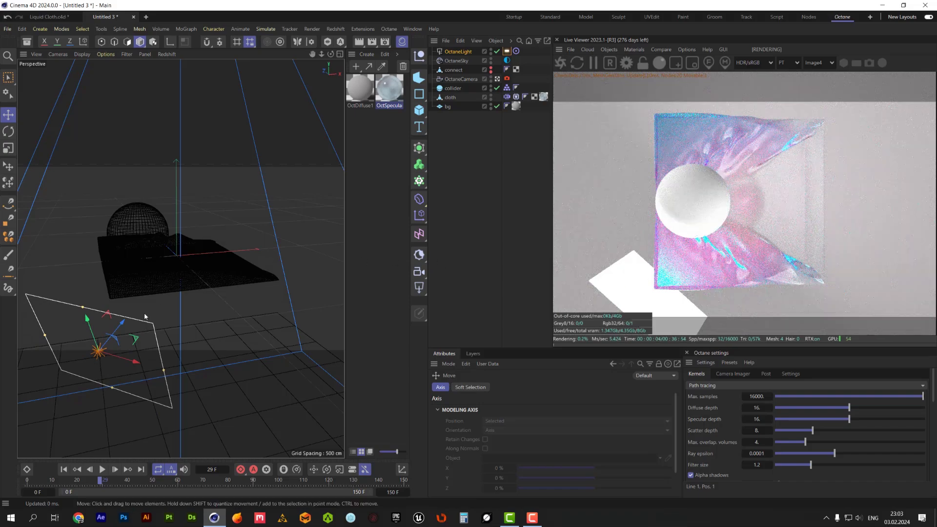
# Duplicate the area light and place the copy below the cloth's opposite corner, at about X 311, Y -219, Z 345 cm.
pyautogui.moveTo(148, 315); pyautogui.dragTo(239, 215)
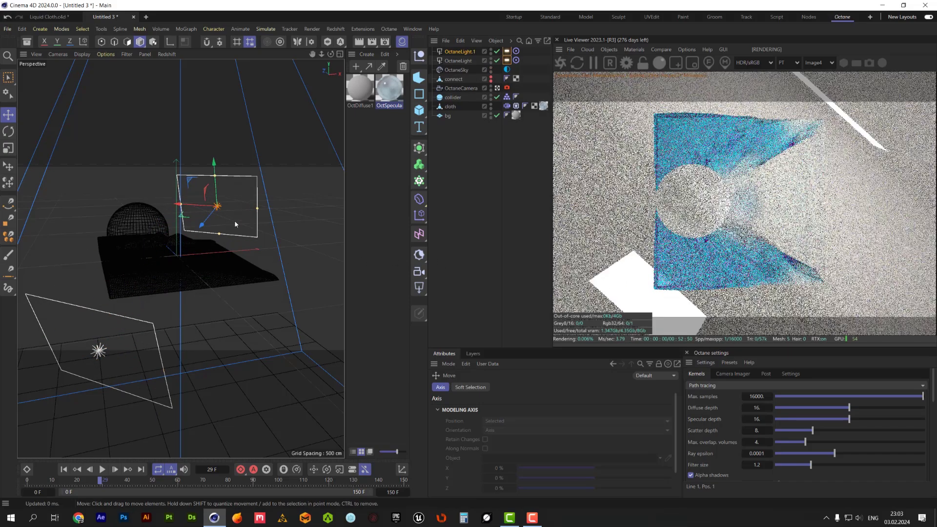
pyautogui.moveTo(216, 161); pyautogui.dragTo(230, 201)
pyautogui.keyDown('alt'); pyautogui.moveTo(211, 253); pyautogui.dragTo(96, 250); pyautogui.keyUp('alt')
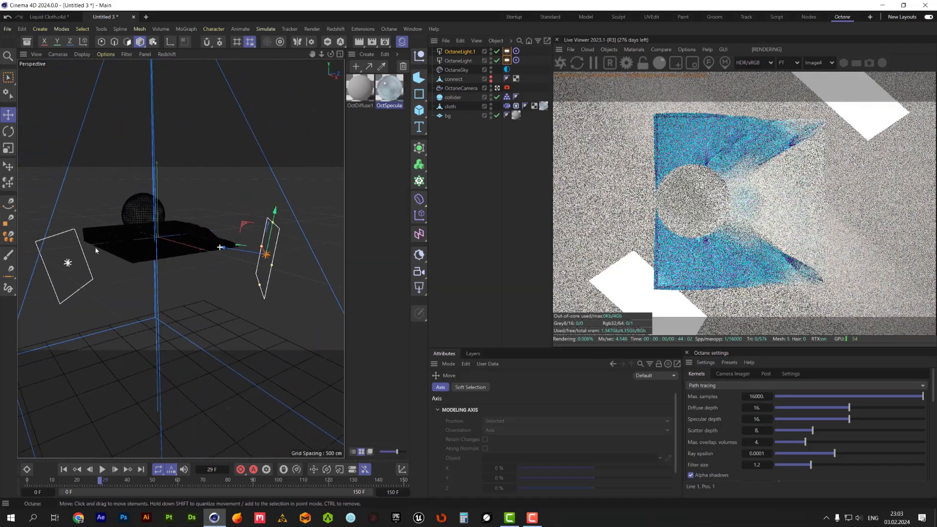
pyautogui.keyDown('alt'); pyautogui.moveTo(258, 225); pyautogui.dragTo(227, 255); pyautogui.keyUp('alt')
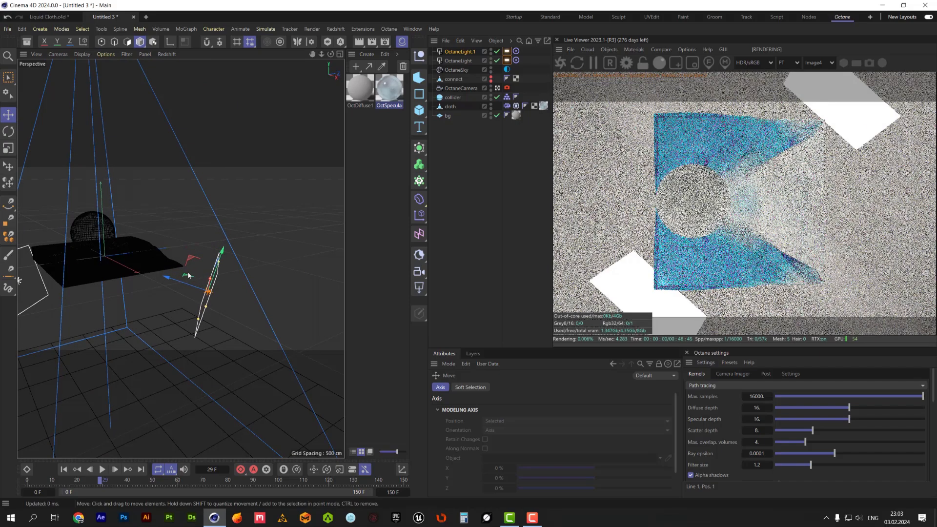
pyautogui.moveTo(183, 280)
pyautogui.mouseDown()
pyautogui.moveTo(196, 287)
pyautogui.moveTo(90, 250)
pyautogui.moveTo(189, 261)
pyautogui.moveTo(187, 284)
pyautogui.moveTo(175, 288)
pyautogui.moveTo(183, 292)
pyautogui.mouseUp()
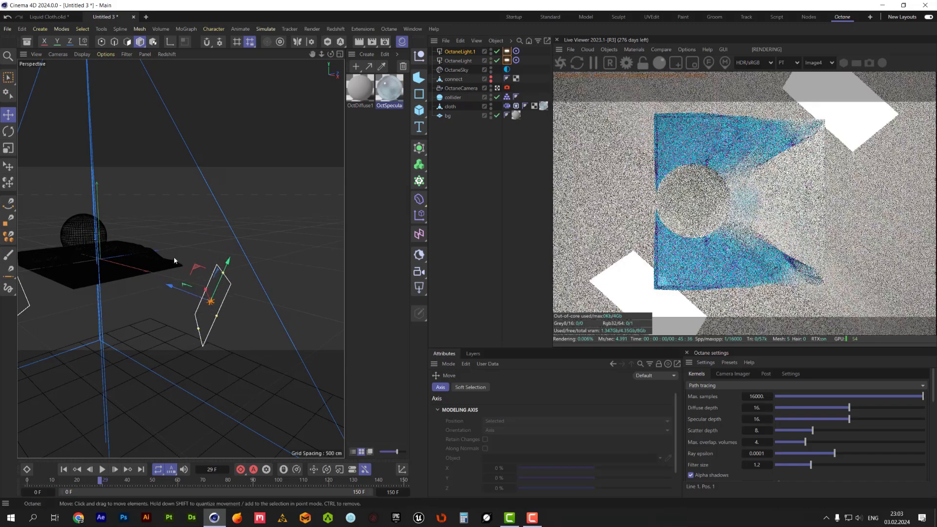
pyautogui.moveTo(230, 264); pyautogui.dragTo(228, 268)
pyautogui.keyDown('alt'); pyautogui.moveTo(118, 265); pyautogui.dragTo(213, 259, button='middle'); pyautogui.keyUp('alt')
# Lower the original OctaneLight and pull it away from the cloth, to about X -300, Y -185, Z -334 cm.
pyautogui.click(457, 70)
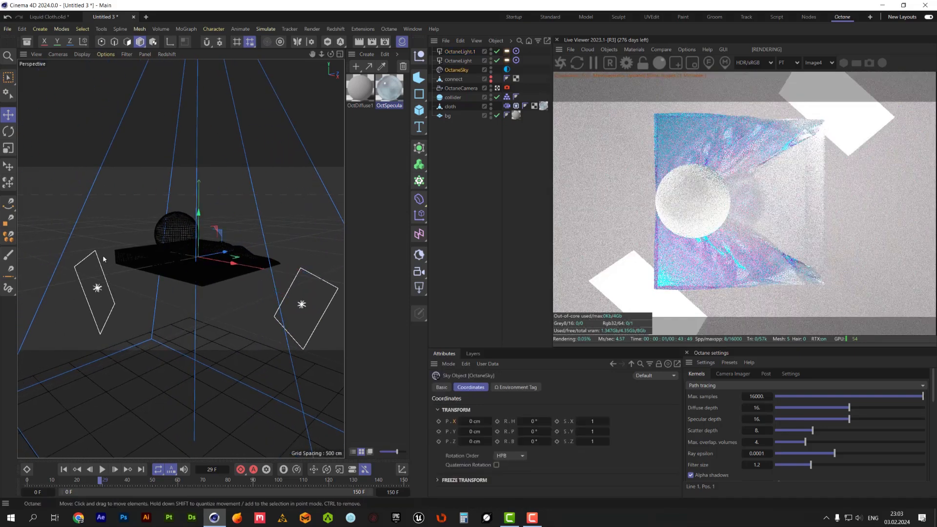
pyautogui.click(464, 52)
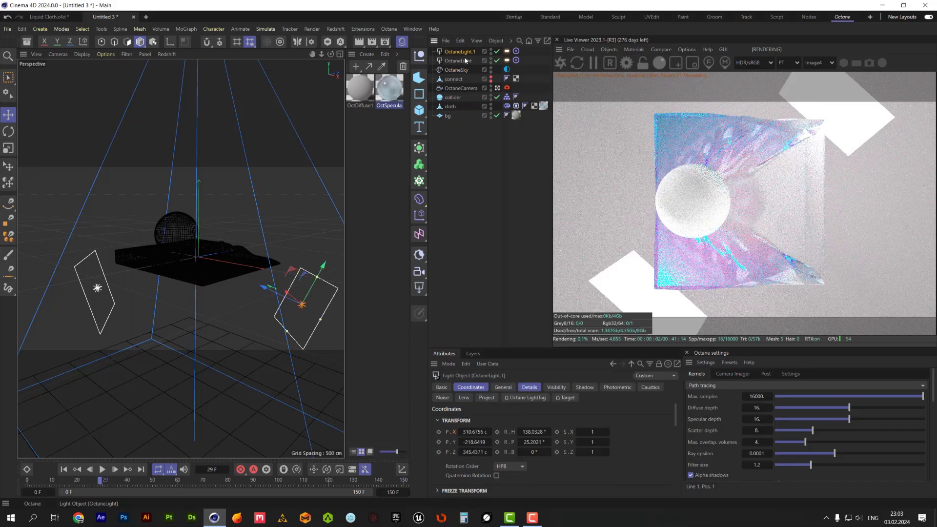
pyautogui.click(464, 61)
pyautogui.moveTo(82, 246); pyautogui.dragTo(84, 258)
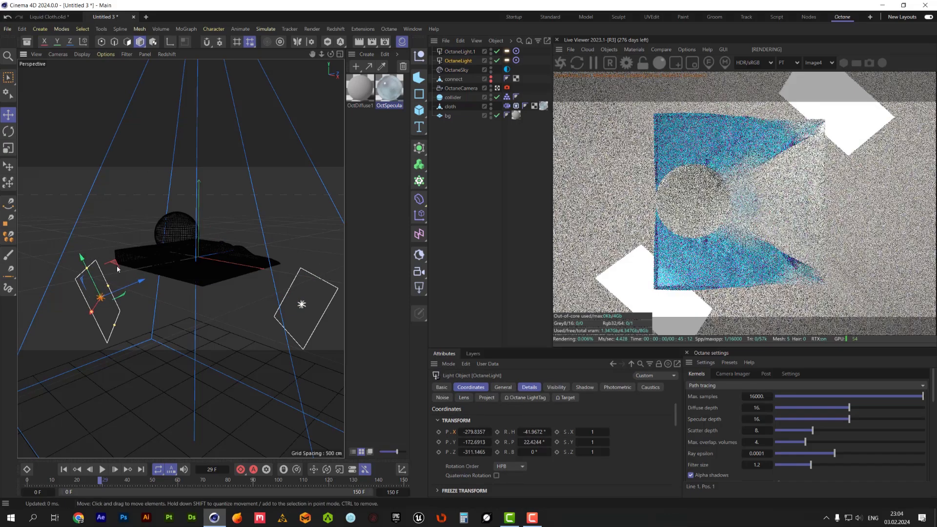
pyautogui.moveTo(141, 281); pyautogui.dragTo(134, 283)
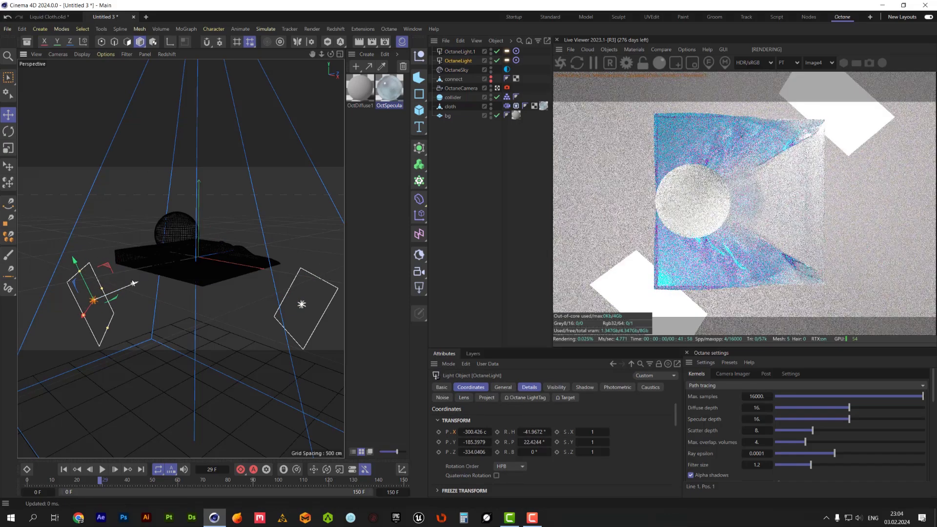
# Return to frame 0 and set the general visibility of both Octane light tags to 0.
pyautogui.click(64, 469)
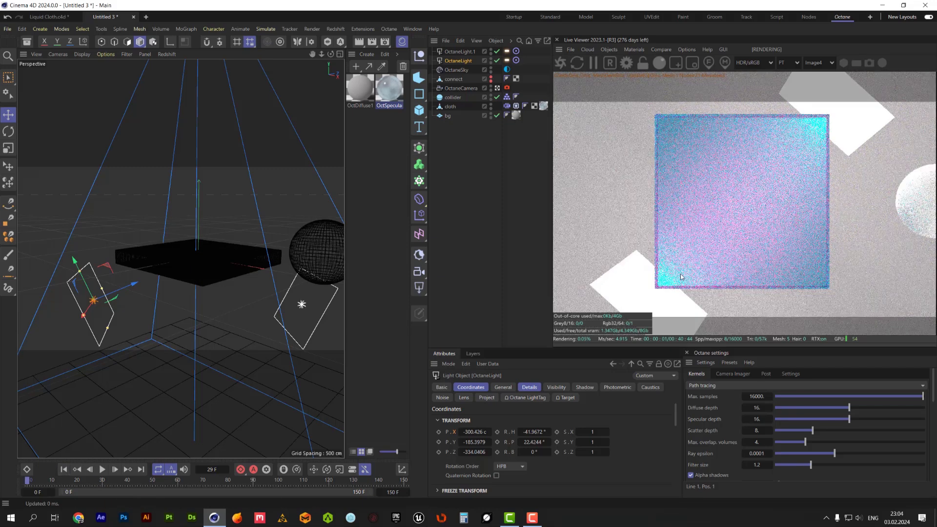
pyautogui.click(507, 51)
pyautogui.keyDown('ctrl'); pyautogui.click(507, 60); pyautogui.keyUp('ctrl')
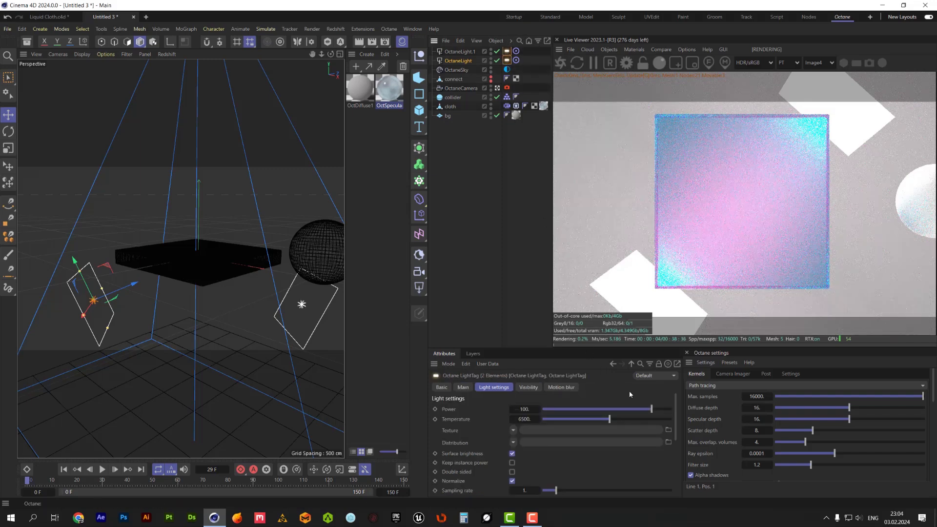
pyautogui.click(529, 387)
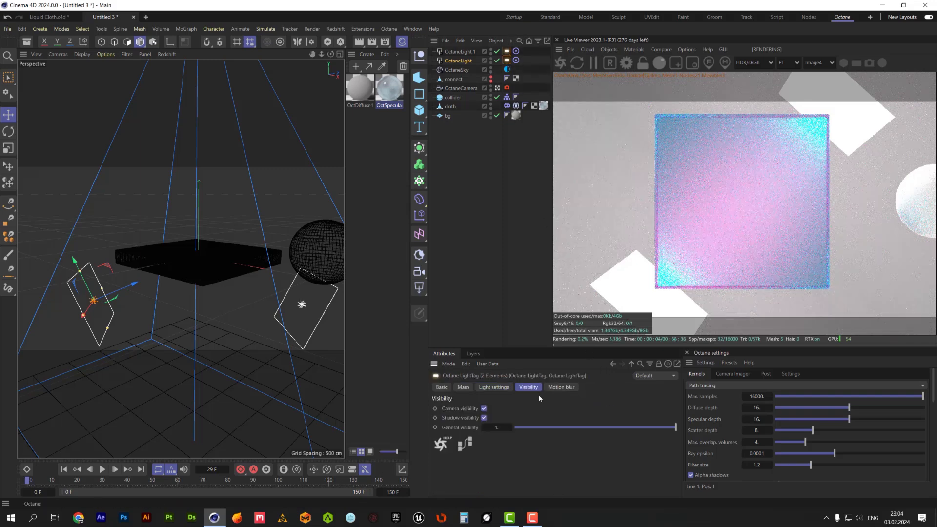
pyautogui.moveTo(675, 428); pyautogui.dragTo(515, 427)
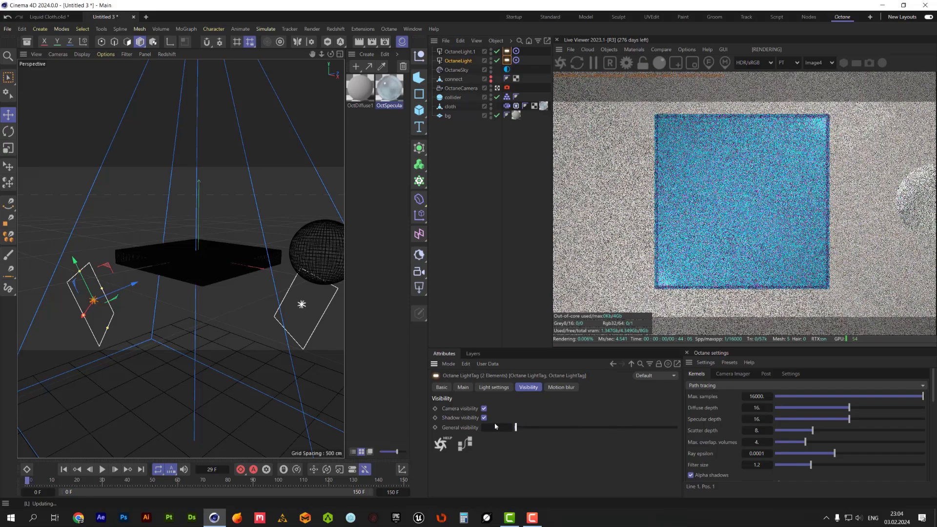
# Set both area lights to a warm temperature of about 1458 and a power of 3.
pyautogui.click(494, 387)
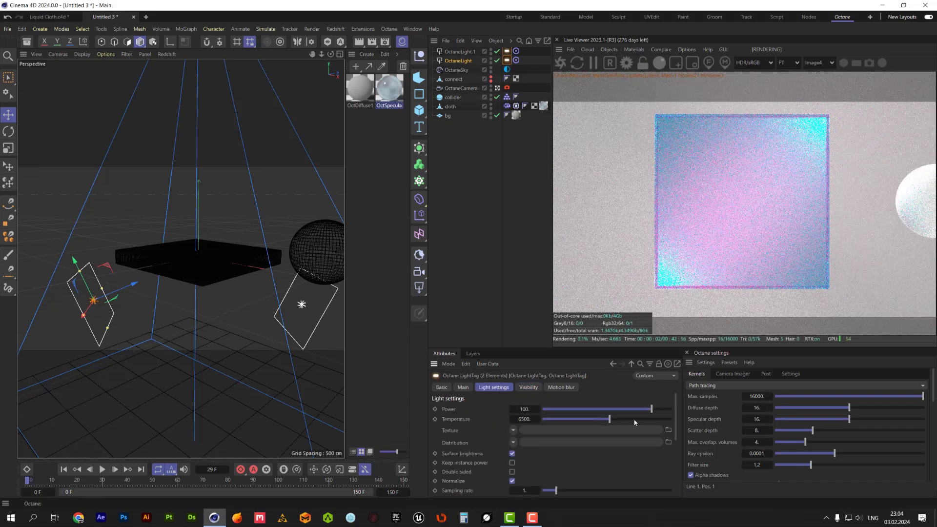
pyautogui.moveTo(588, 418); pyautogui.dragTo(553, 419)
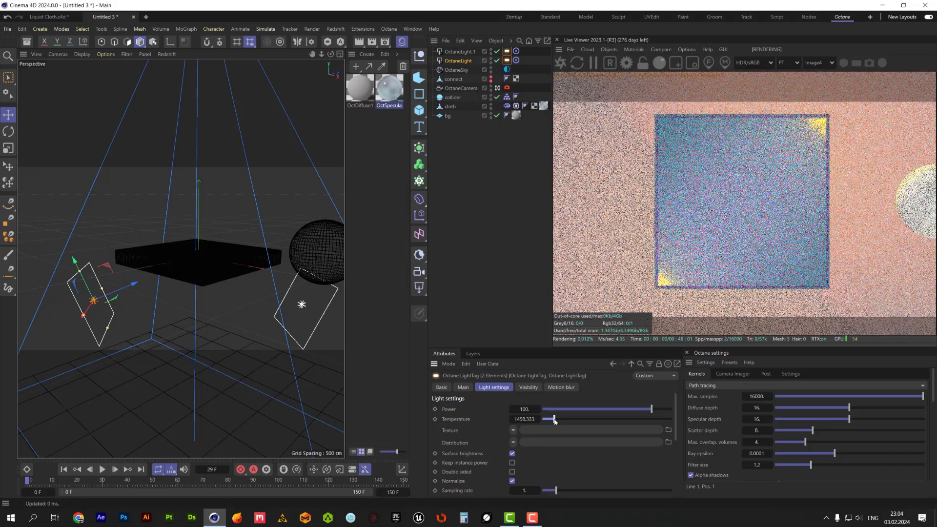
pyautogui.moveTo(651, 409); pyautogui.dragTo(645, 409)
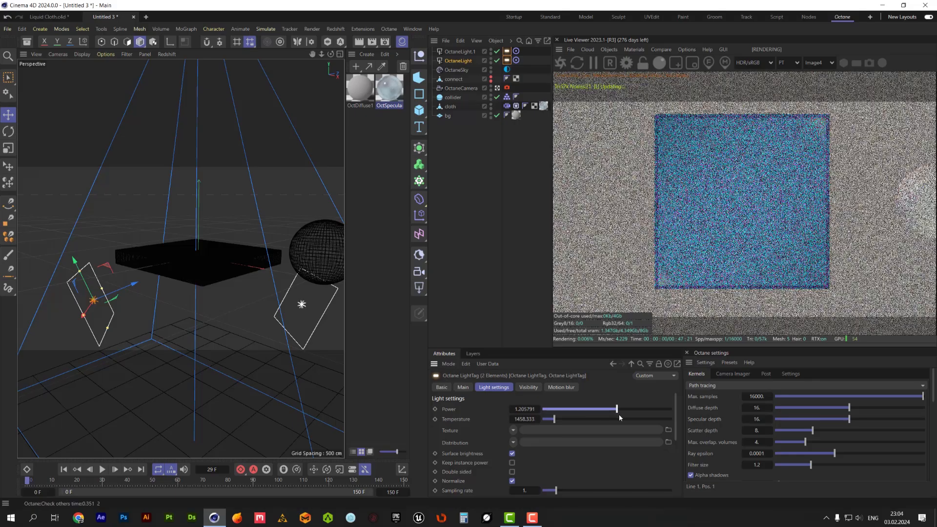
pyautogui.moveTo(639, 412); pyautogui.dragTo(627, 413)
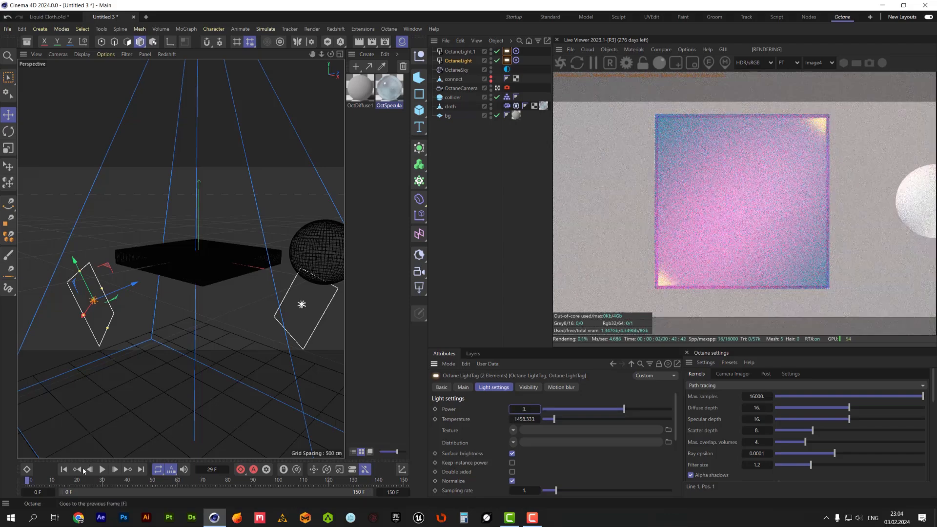
# Apply the OctSpecular1 material to the collider sphere and preview the animation at frame 80.
pyautogui.moveTo(32, 481); pyautogui.dragTo(106, 484)
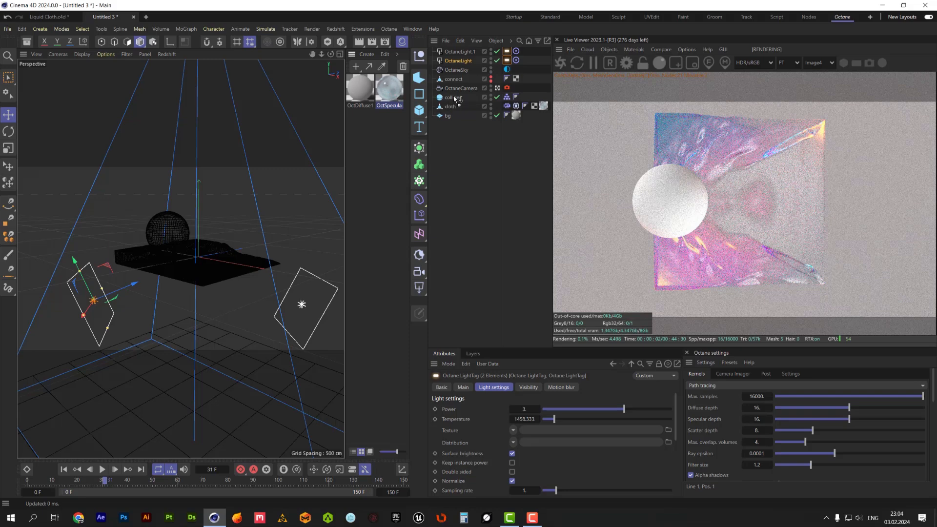
pyautogui.moveTo(455, 99); pyautogui.dragTo(455, 98)
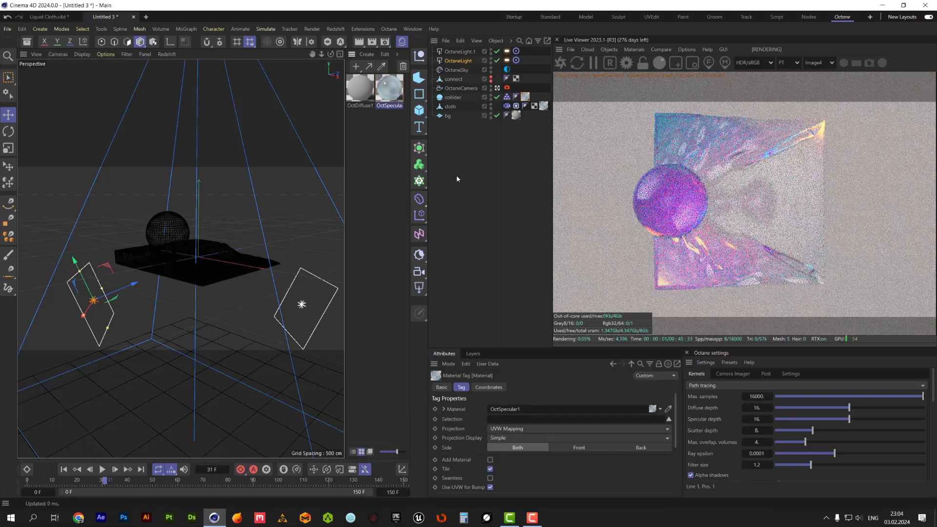
pyautogui.moveTo(105, 485); pyautogui.dragTo(228, 486)
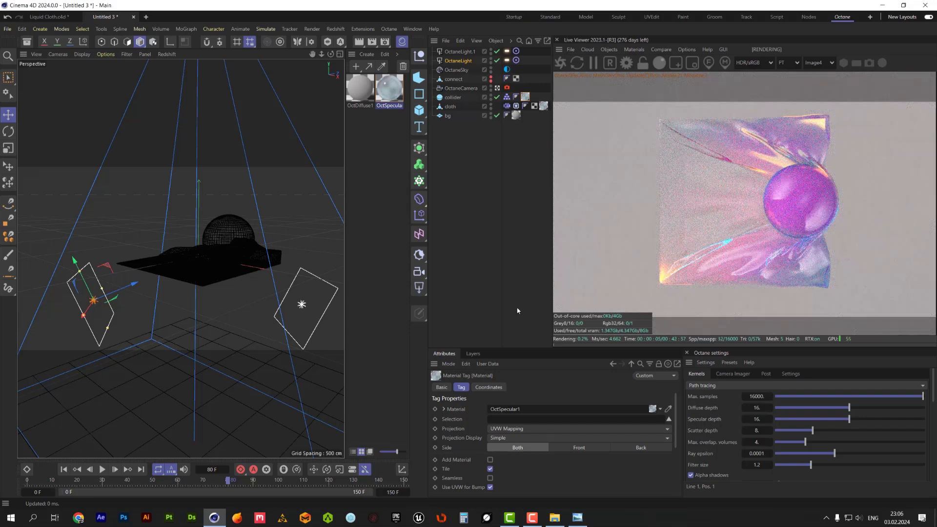
# Add a Subdivision Surface as the parent of the cloth object.
pyautogui.click(451, 107)
pyautogui.keyDown('alt'); pyautogui.click(424, 149); pyautogui.keyUp('alt')
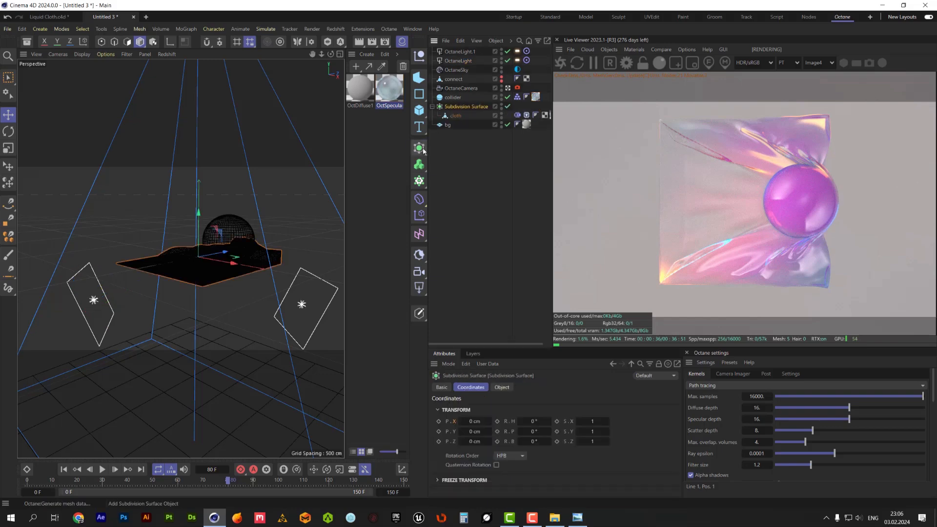